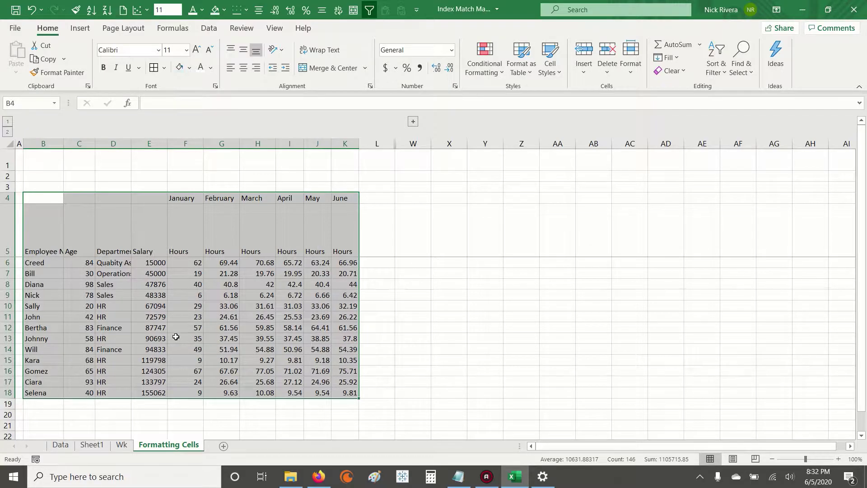
Examine the unformatted employee table in B4:K18, including its header rows, salaries and monthly hours
click(228, 348)
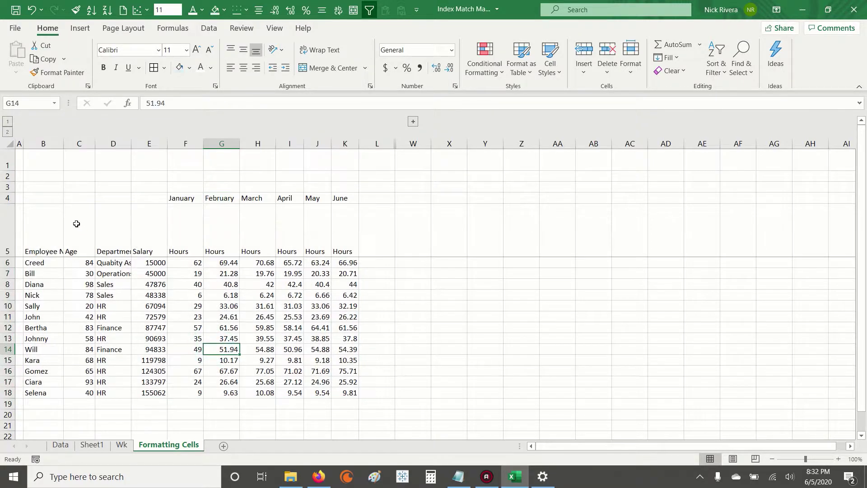
drag(43, 198, 350, 394)
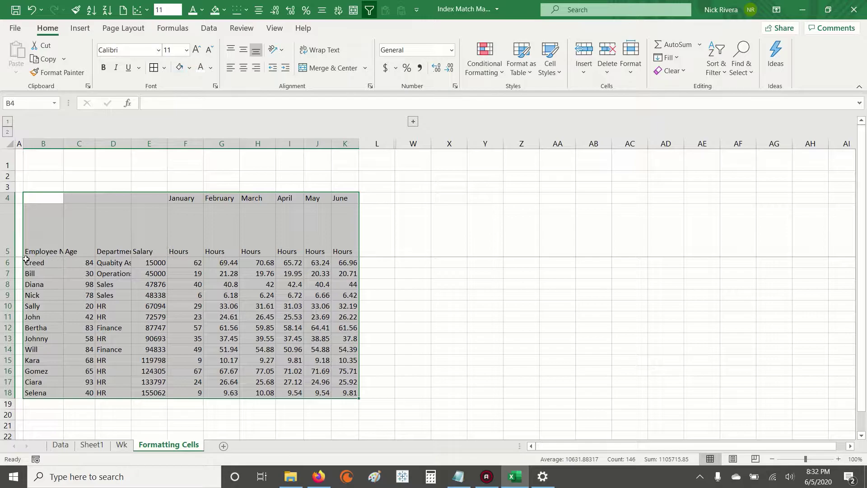
drag(42, 262, 337, 392)
click(36, 227)
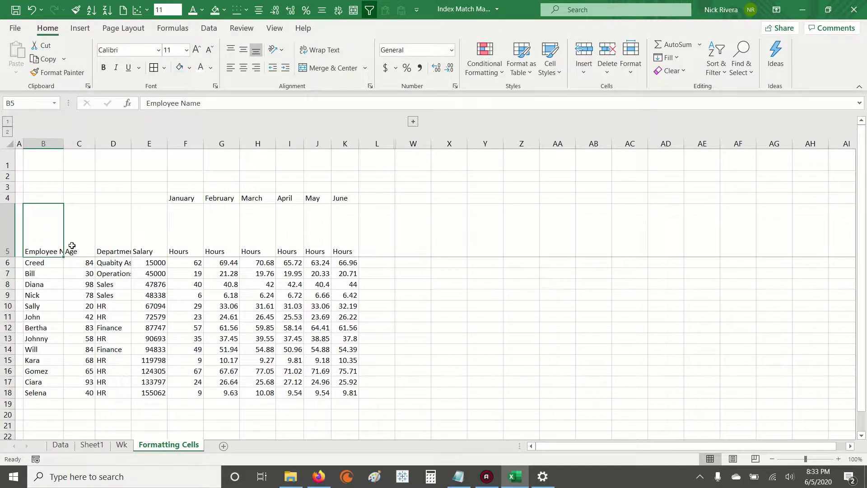
drag(46, 229, 347, 367)
click(292, 307)
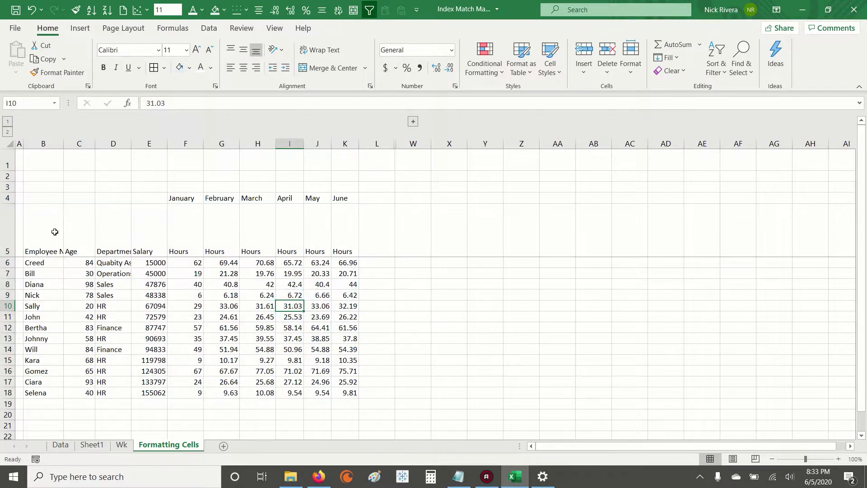
drag(37, 199, 343, 394)
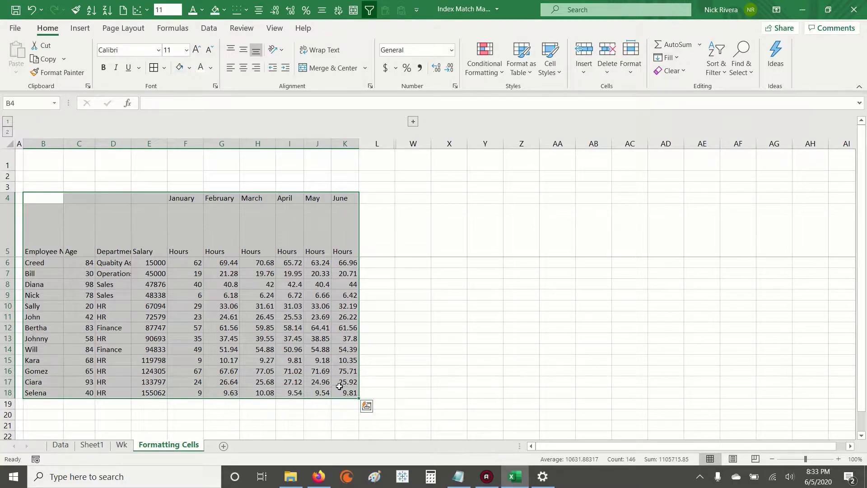
click(241, 339)
drag(40, 197, 357, 396)
drag(148, 307, 346, 307)
drag(152, 338, 341, 339)
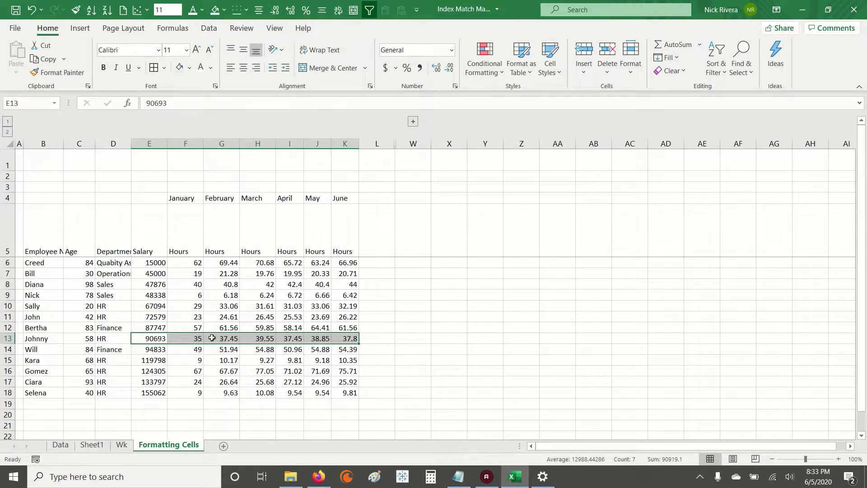
click(155, 309)
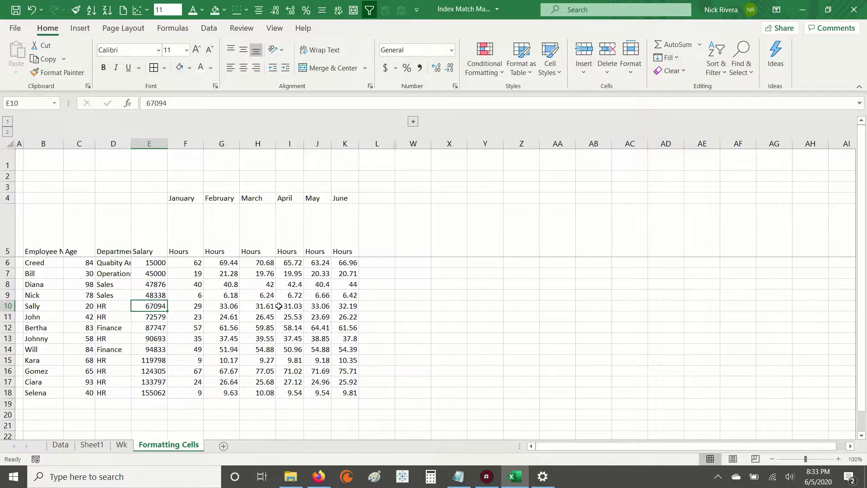
drag(42, 198, 347, 393)
click(400, 294)
Expand the grouped columns M to V and examine the formatted table's headers, departments, salaries and monthly hours
click(415, 121)
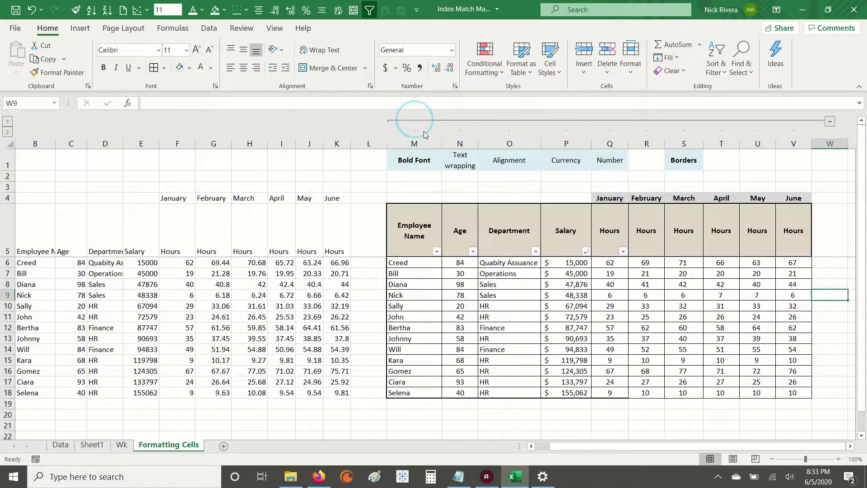
drag(413, 218, 791, 228)
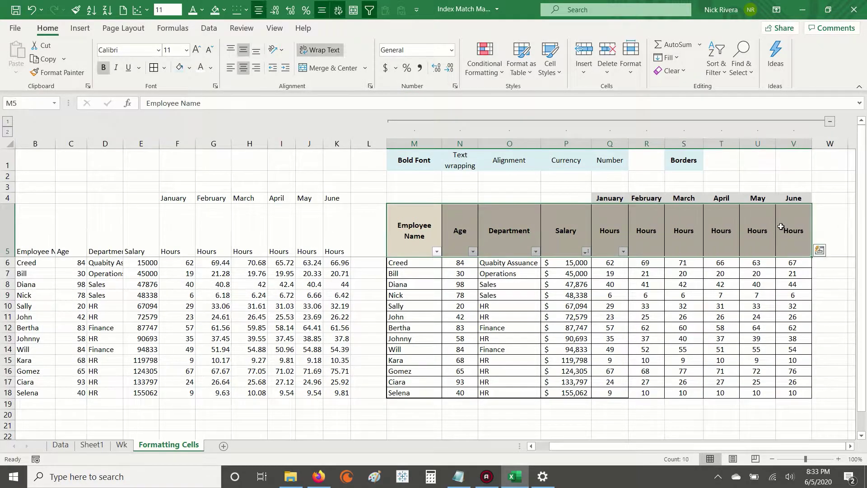
drag(423, 228, 799, 231)
drag(572, 263, 574, 393)
drag(610, 263, 800, 394)
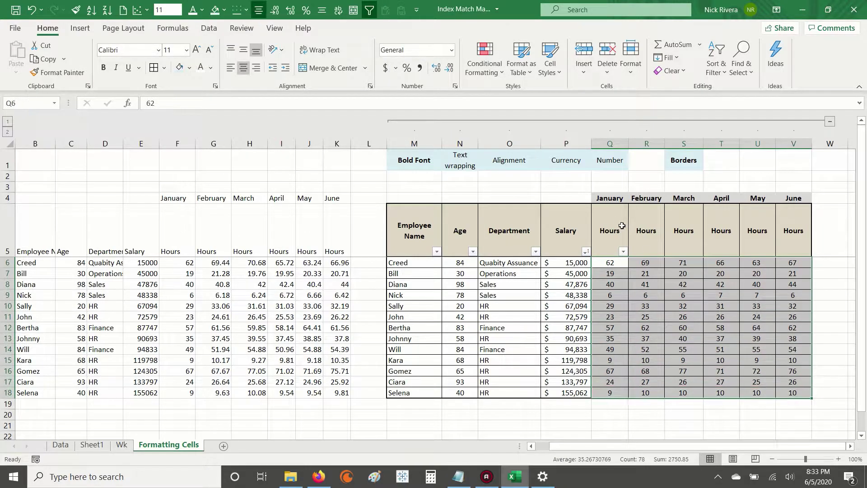
drag(609, 198, 798, 197)
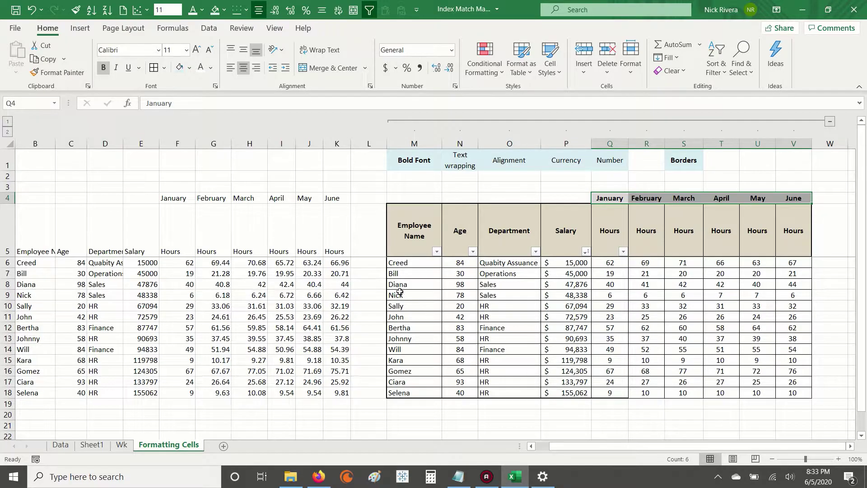
drag(502, 263, 509, 391)
drag(409, 219, 790, 220)
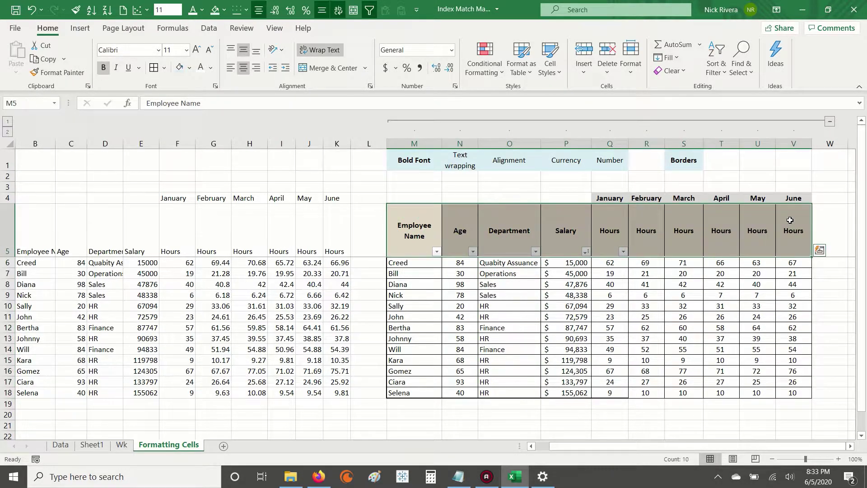
click(524, 326)
drag(400, 317, 795, 316)
drag(415, 294, 795, 299)
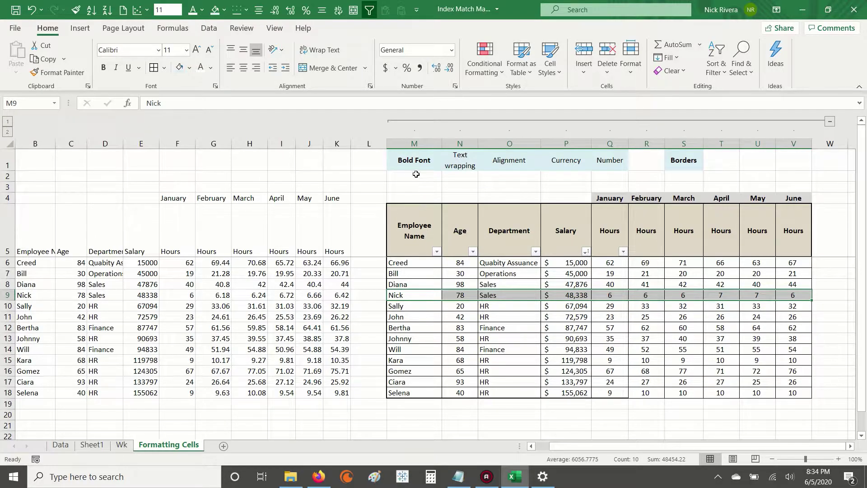
Review the Bold Font, Text wrapping, Alignment, Currency, Number and Borders labels in row 1 against the matching cells of the formatted table
click(411, 160)
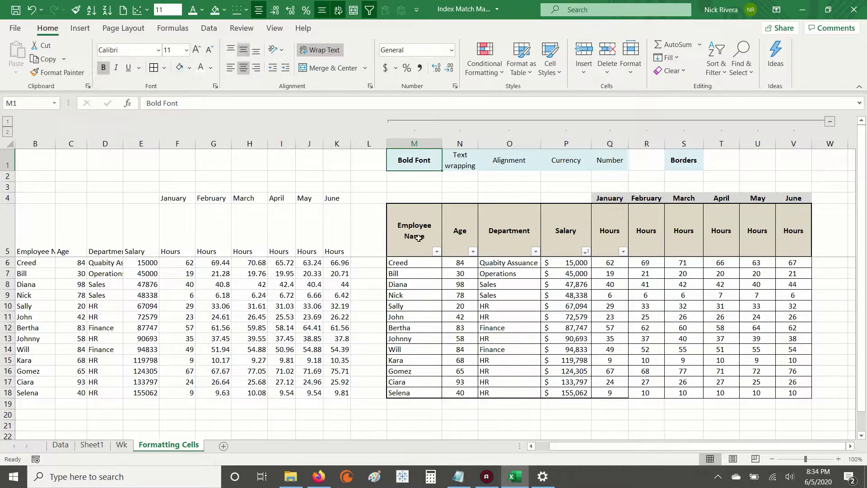
drag(424, 229, 795, 231)
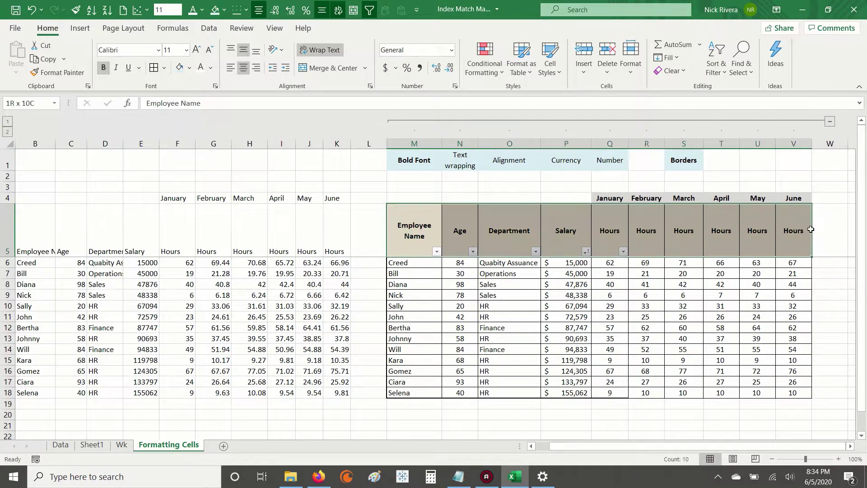
click(420, 169)
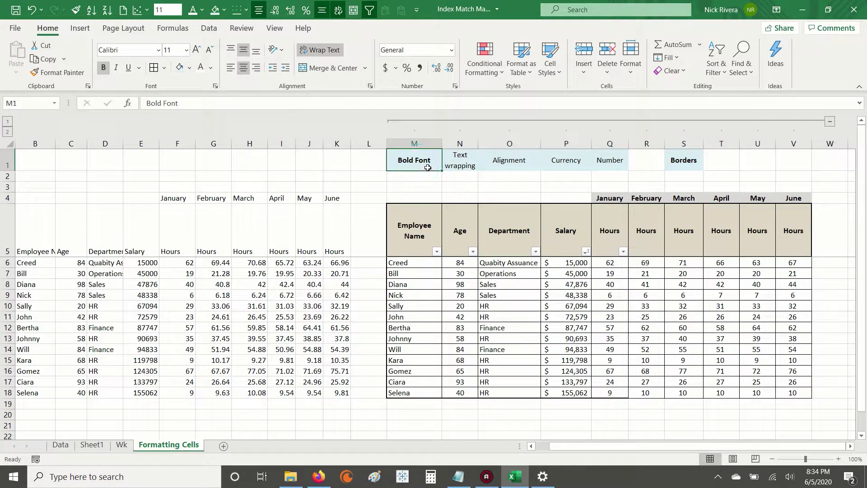
click(459, 158)
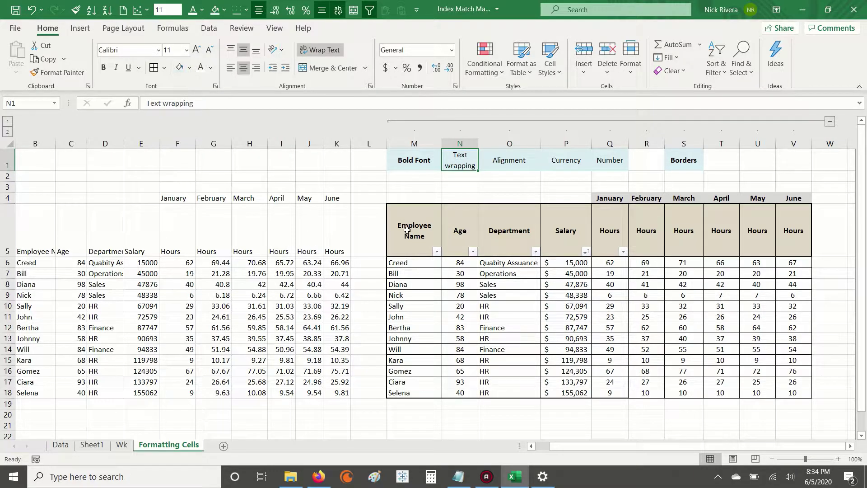
drag(408, 231, 797, 233)
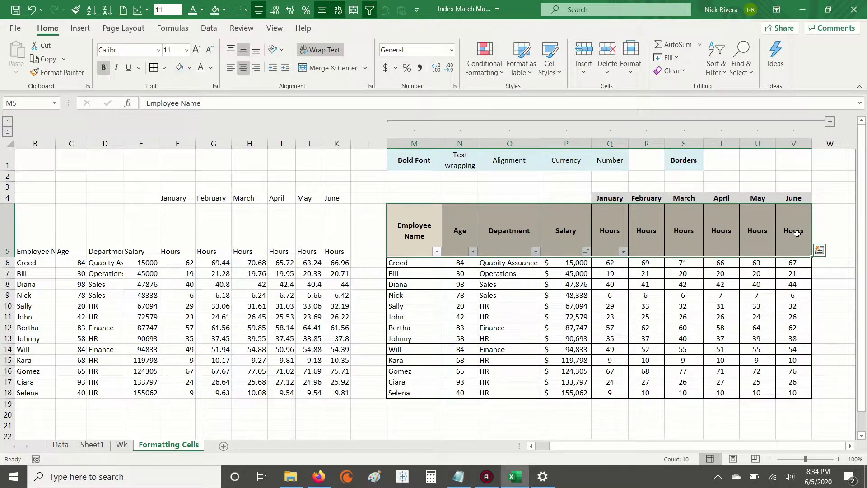
click(501, 160)
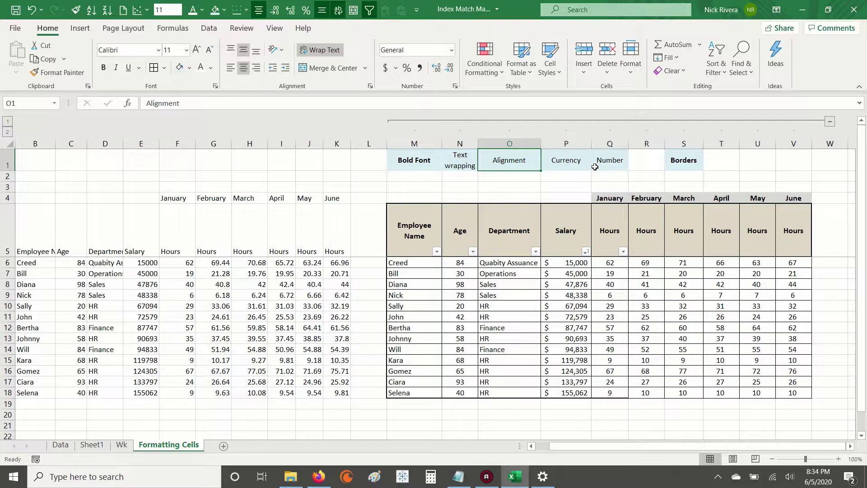
click(568, 159)
drag(571, 264, 570, 387)
click(610, 163)
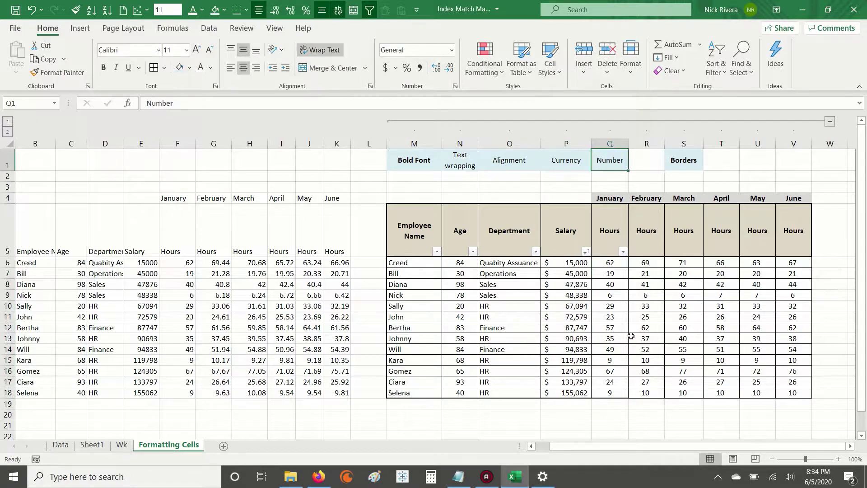
drag(611, 263, 646, 392)
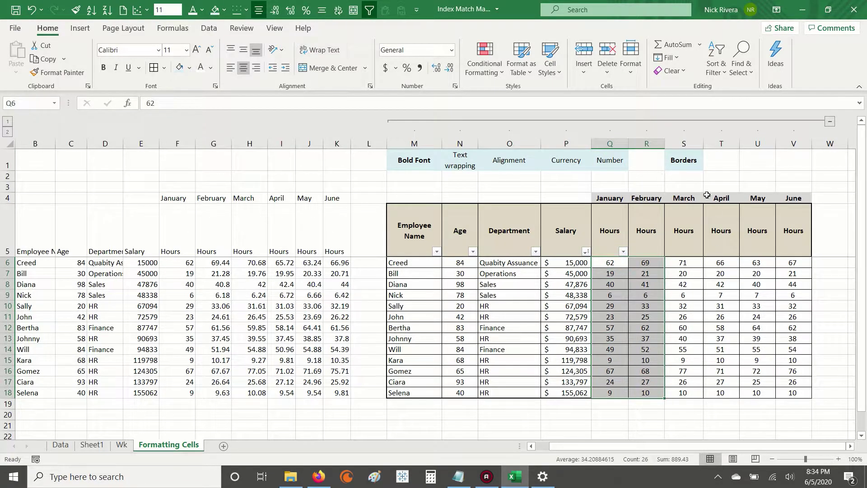
click(675, 164)
drag(412, 264, 767, 351)
click(757, 360)
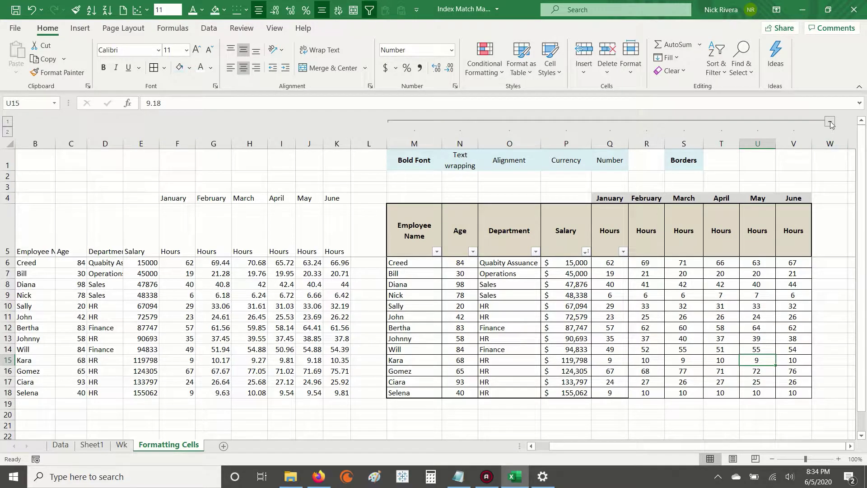
Compare the bold header cells of the formatted table in rows 4 and 5 with the plain headers of the unformatted table
click(410, 158)
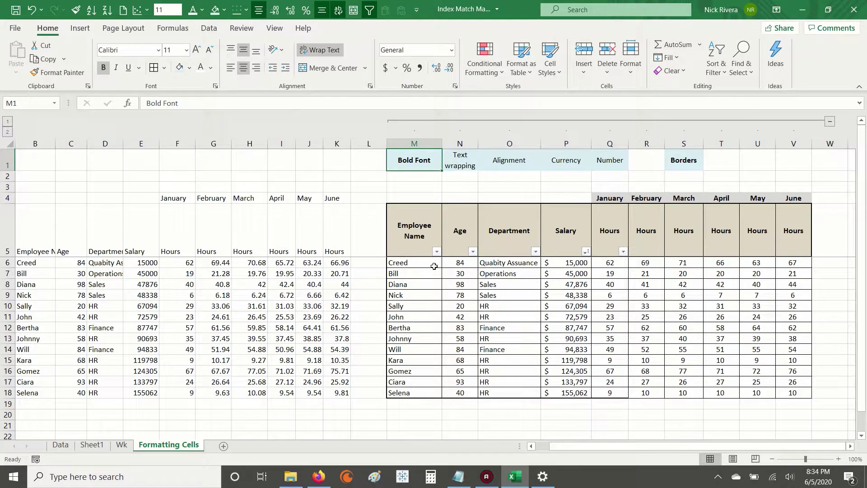
drag(415, 235, 782, 240)
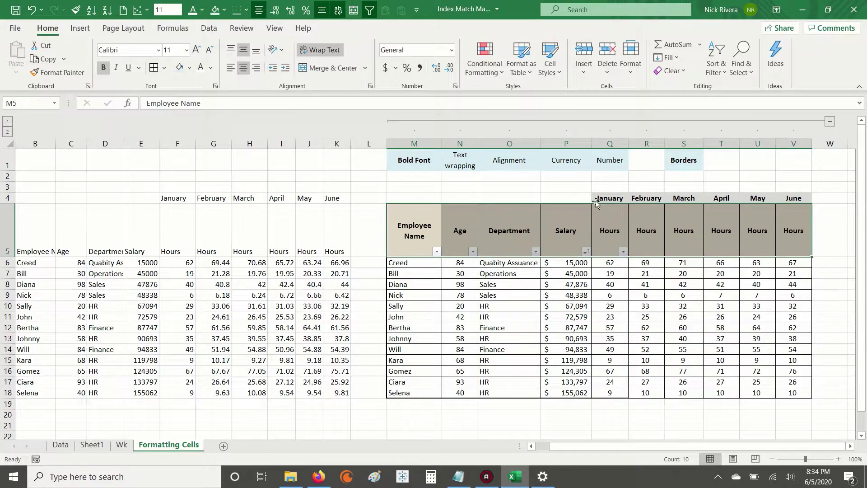
click(610, 199)
drag(610, 198, 794, 199)
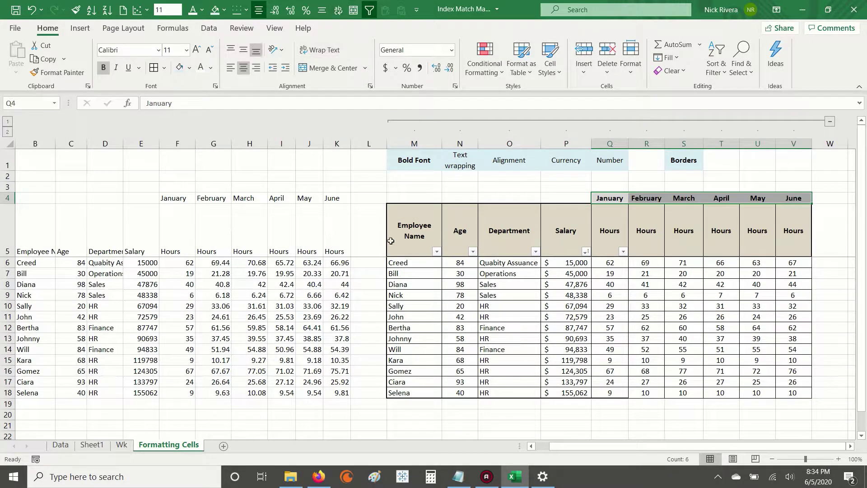
drag(30, 235, 333, 219)
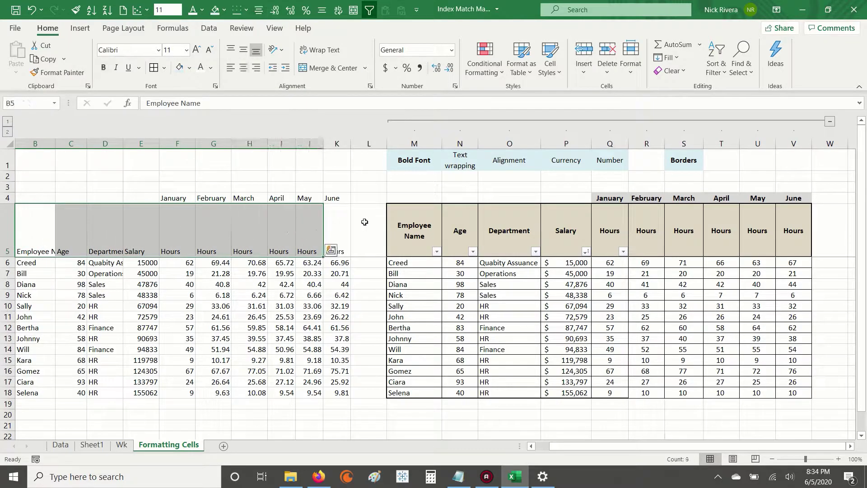
click(407, 230)
ctrl+click(338, 240)
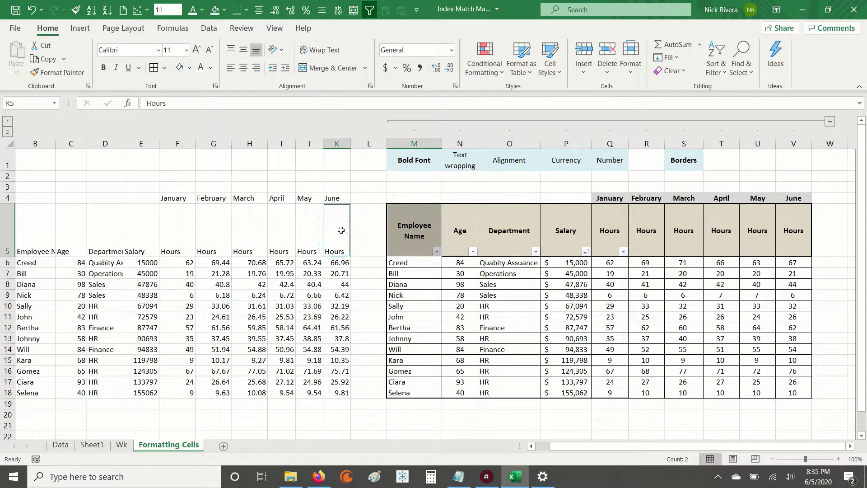
click(418, 228)
click(206, 240)
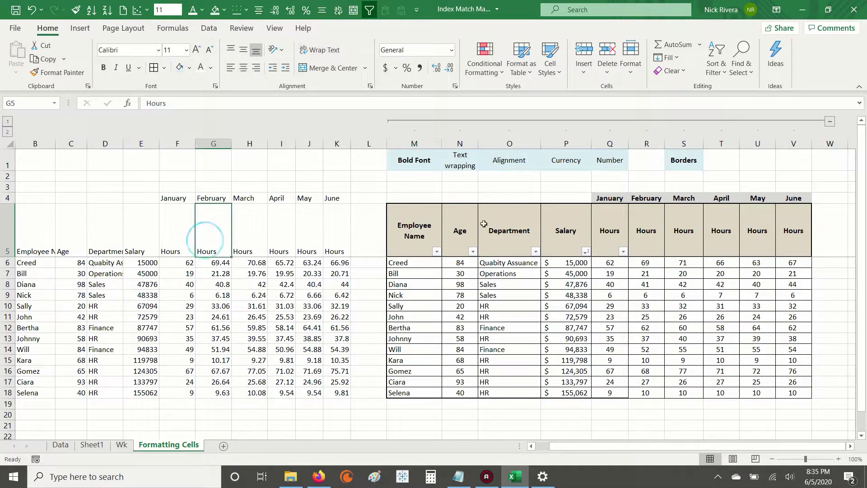
ctrl+click(427, 231)
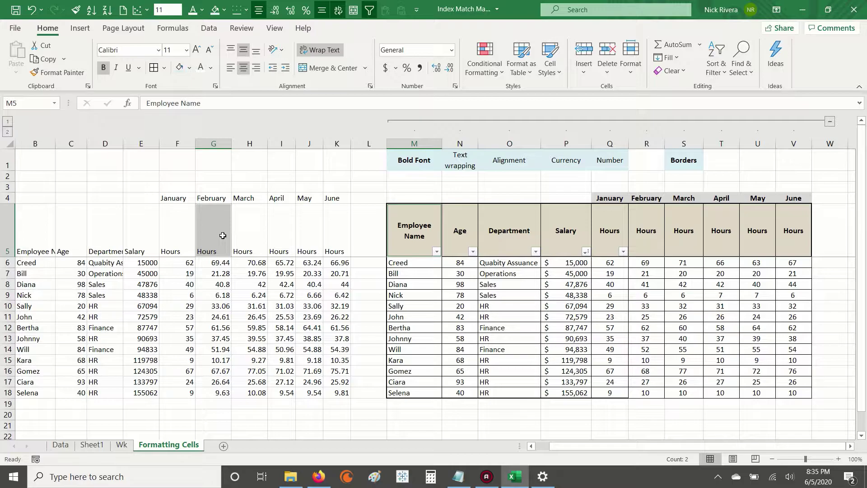
Open the Format Cells dialog for the unformatted table's header range B4:K5
drag(34, 234, 320, 240)
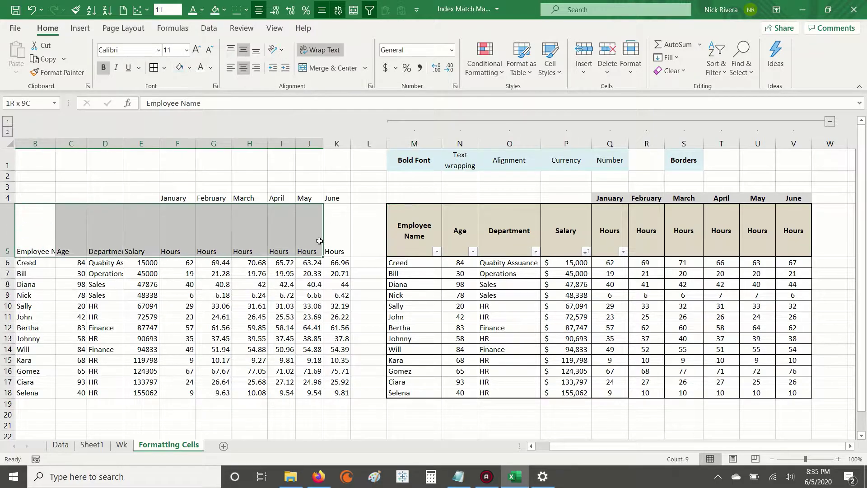
click(336, 232)
drag(37, 197, 331, 227)
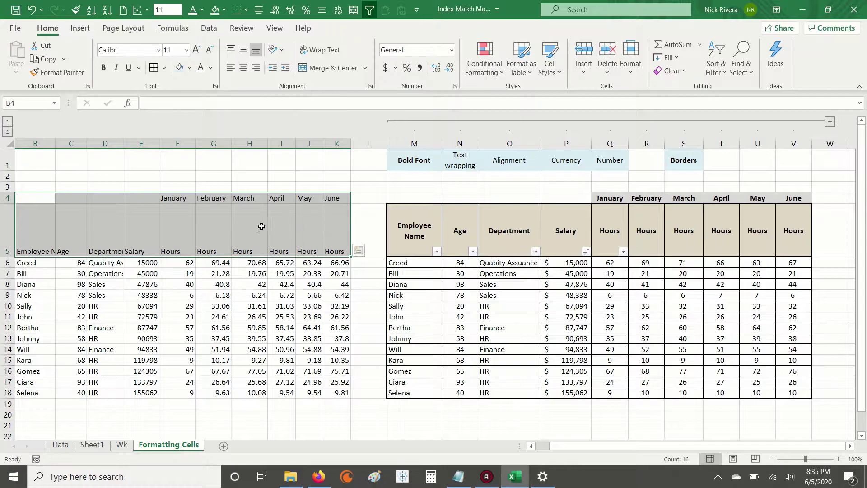
right_click(169, 219)
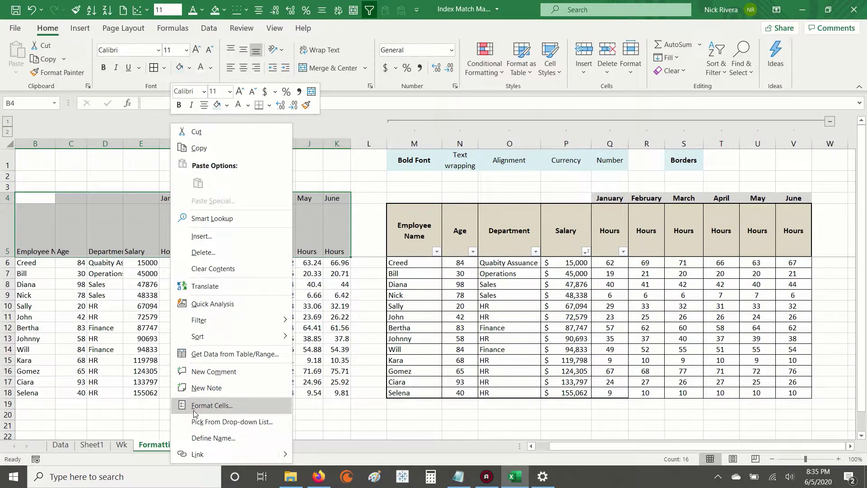
click(261, 406)
drag(251, 189, 315, 162)
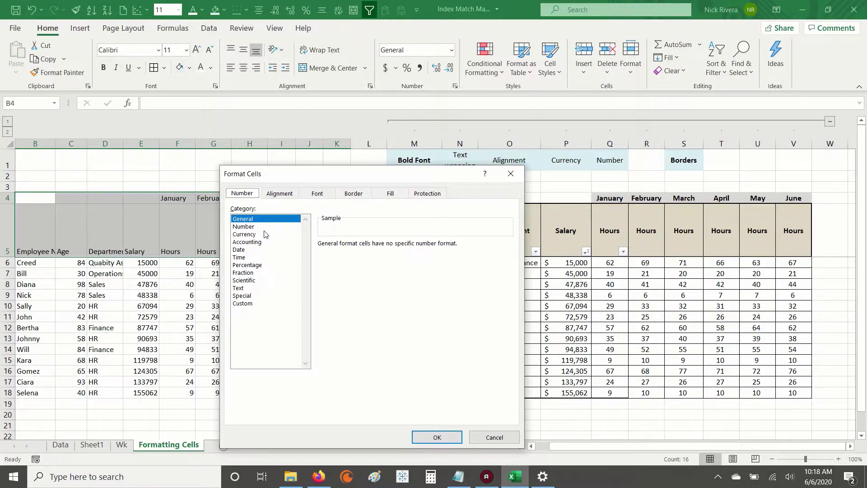
Examine the Number format options, turning on the 1000 separator and trying the black, red and parenthesised negative number styles
click(248, 219)
click(261, 227)
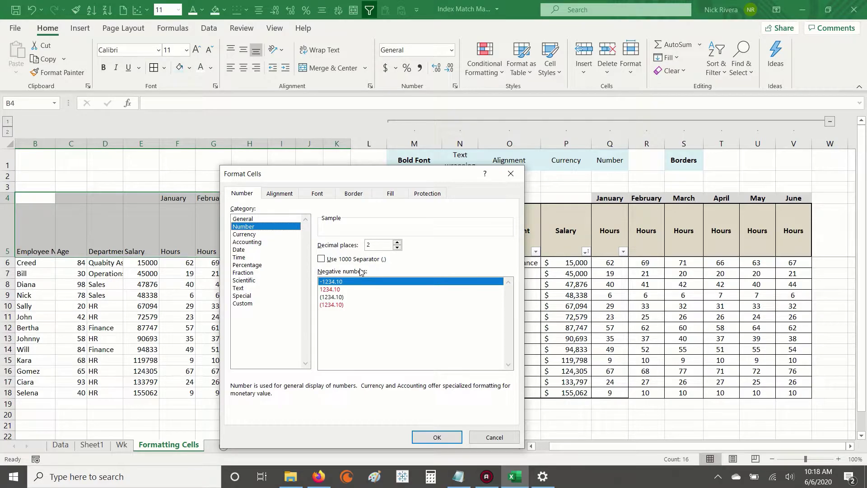
click(322, 260)
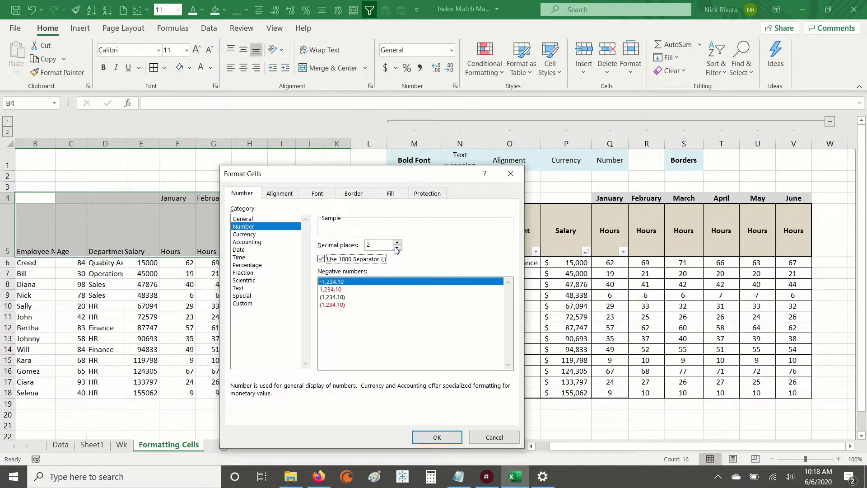
click(352, 289)
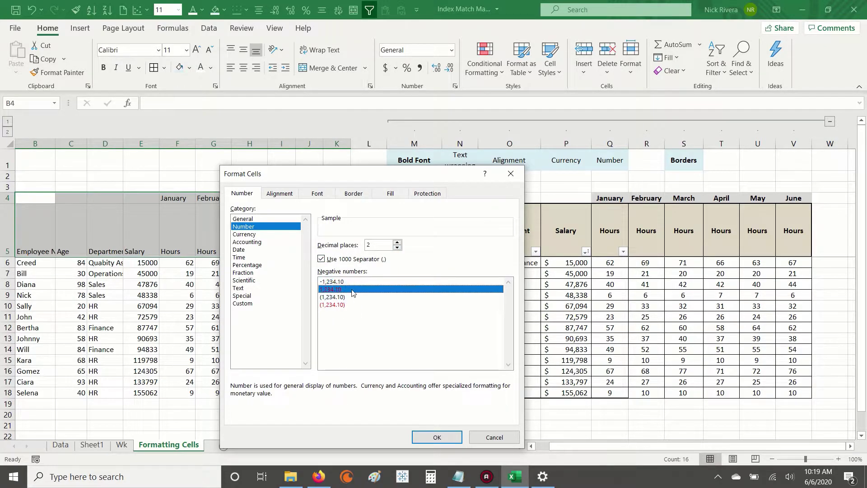
click(349, 305)
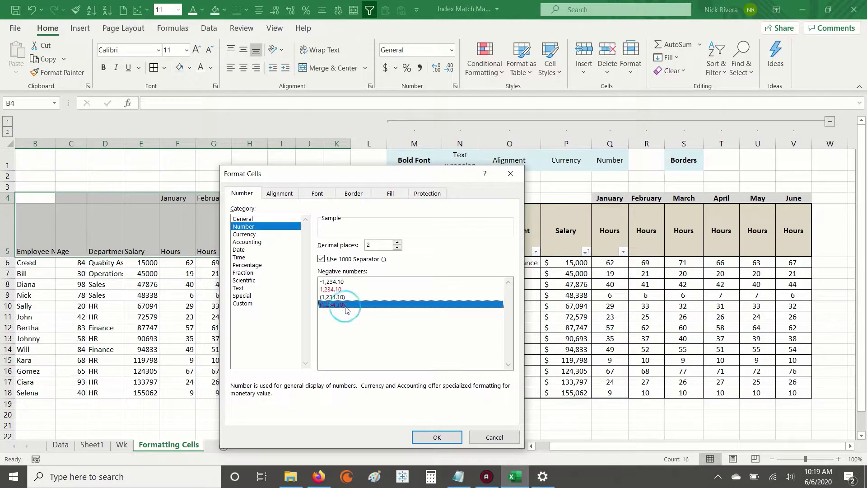
click(343, 282)
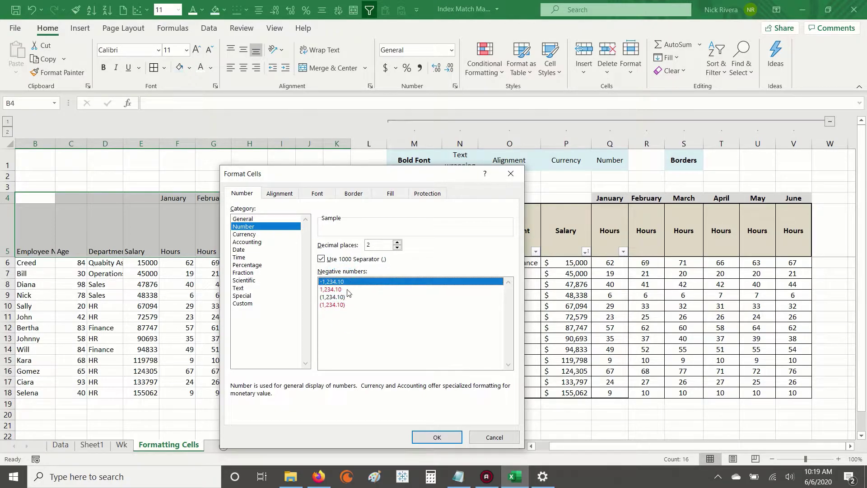
click(337, 290)
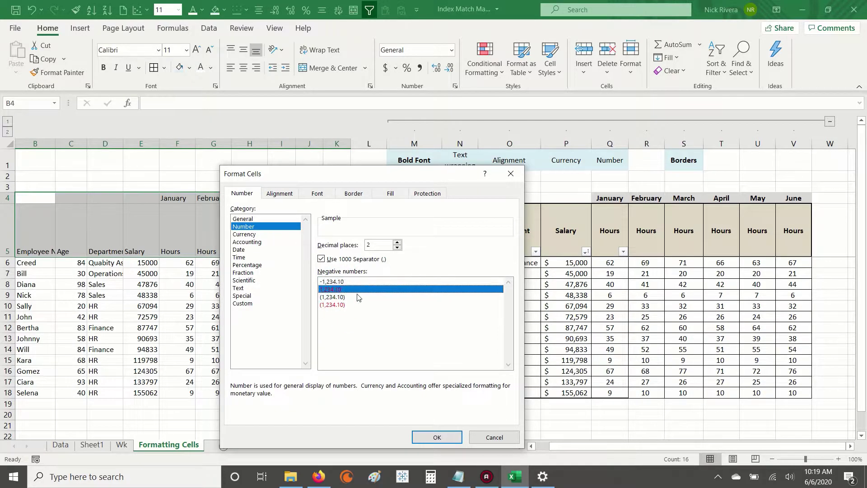
click(348, 307)
click(337, 298)
click(336, 306)
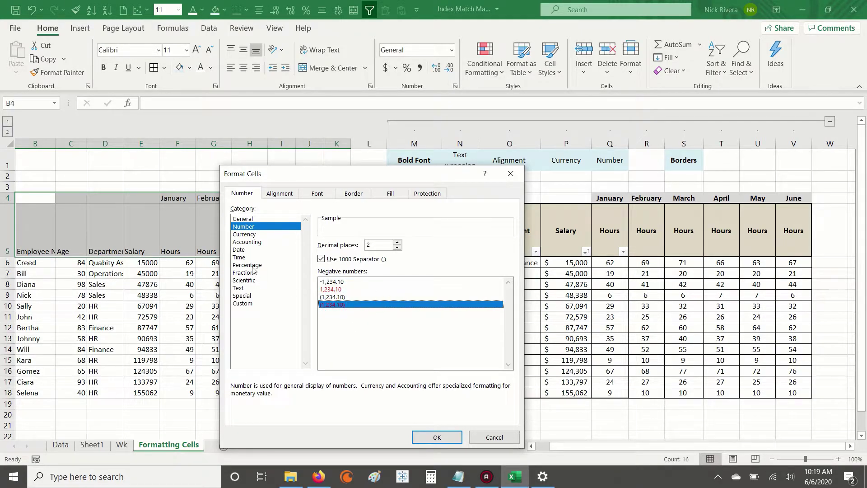
Examine the Currency format's options and browse its list of currency symbols, keeping the $ symbol
click(248, 235)
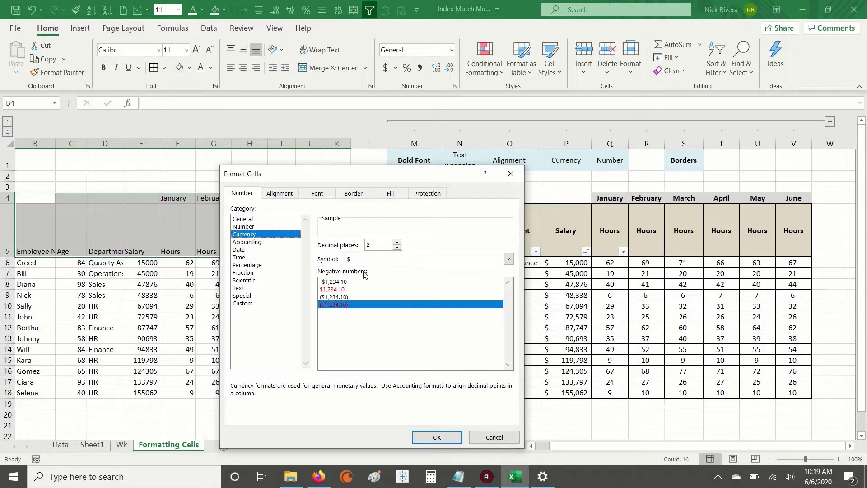
click(508, 259)
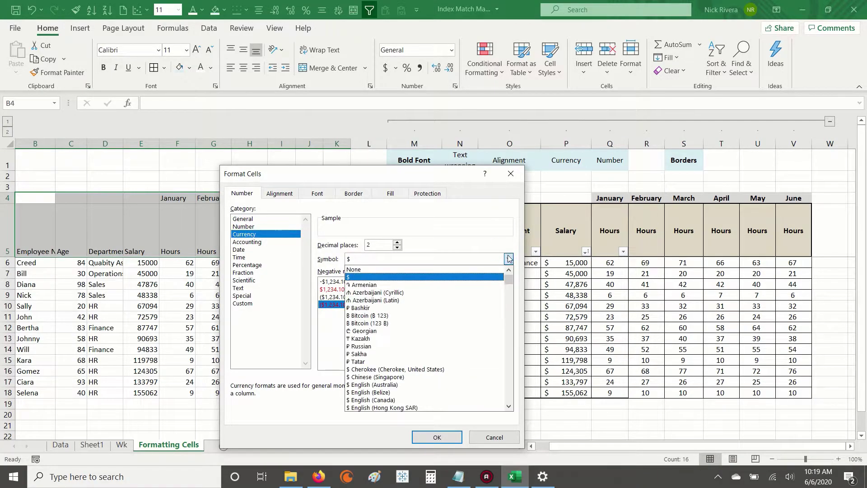
drag(507, 281, 509, 261)
click(509, 259)
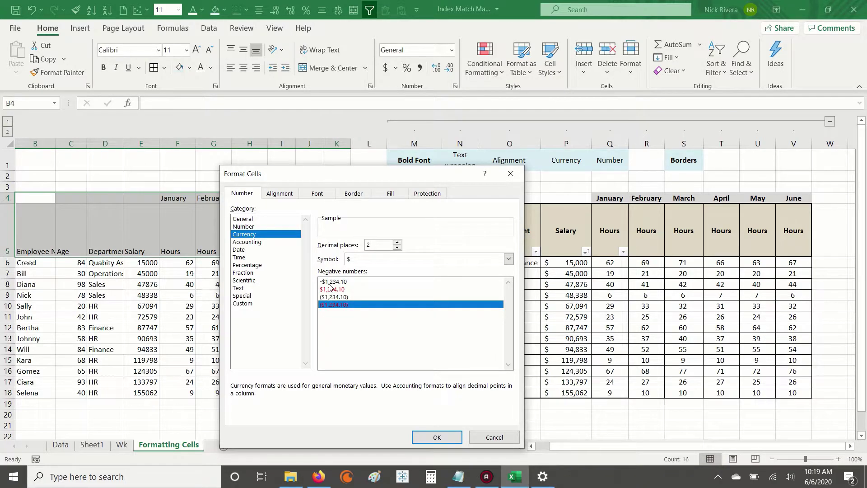
Compare the Accounting format's decimal places and symbol options with those of the Currency format
click(254, 242)
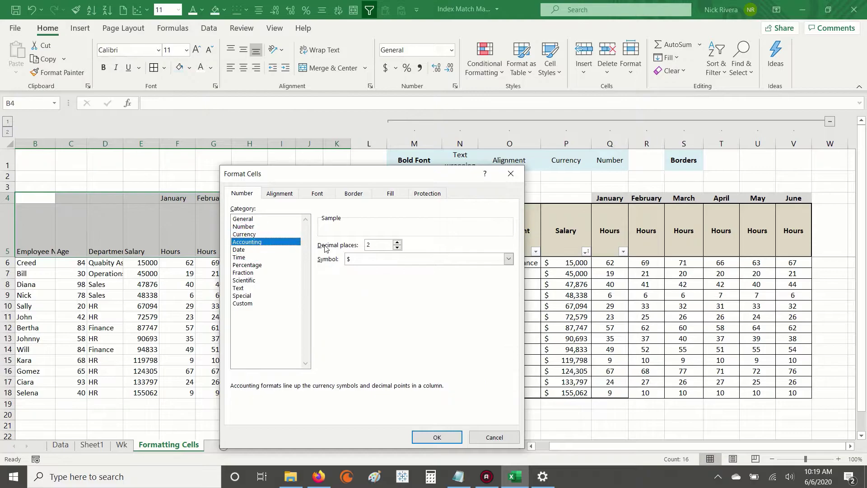
click(510, 260)
click(509, 260)
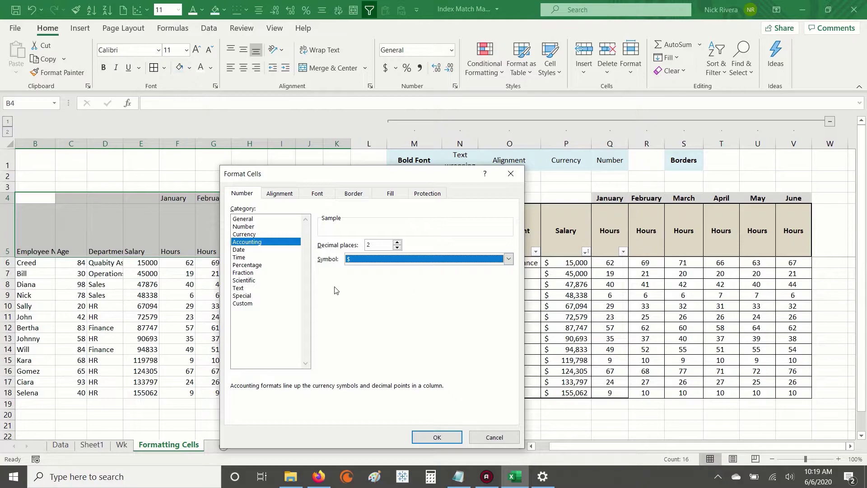
click(508, 262)
click(508, 261)
click(251, 234)
click(251, 241)
click(251, 234)
click(251, 241)
click(251, 235)
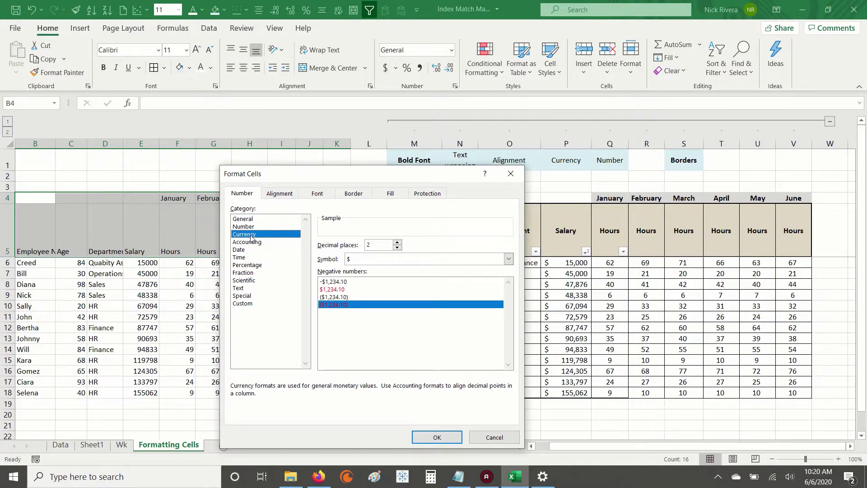
click(251, 249)
click(252, 243)
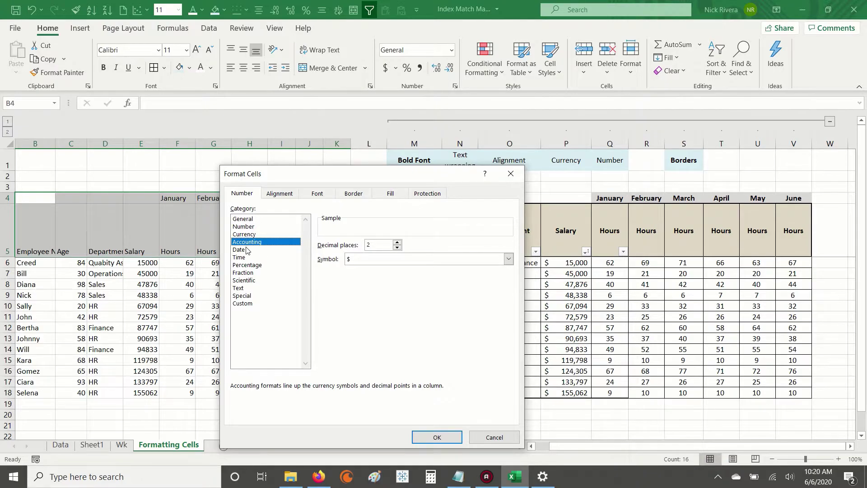
Review the Date format's locale list and available date types, keeping the English (United States) locale
click(247, 251)
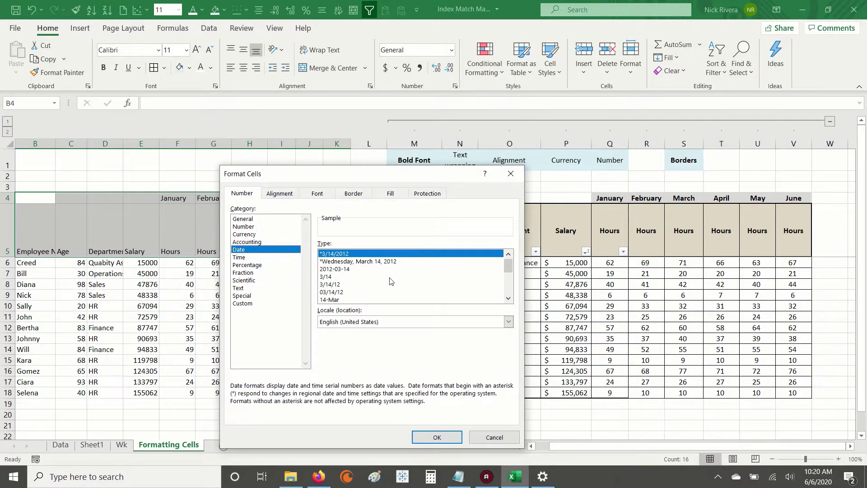
click(508, 321)
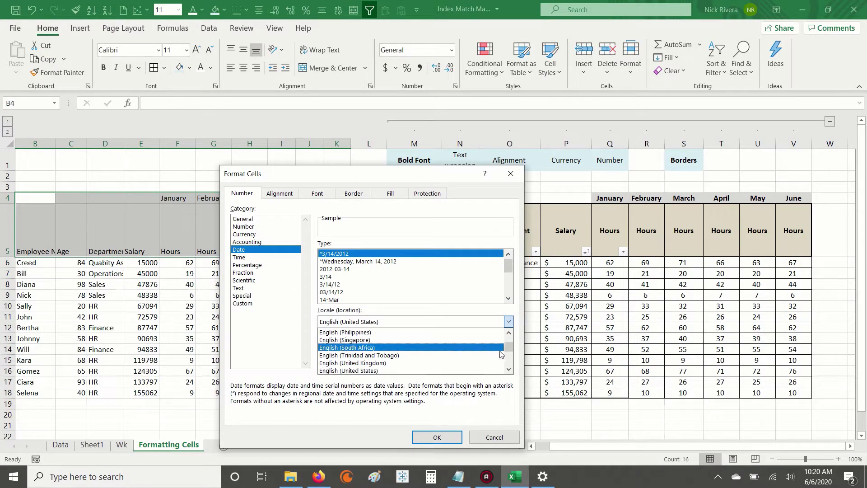
drag(508, 349, 510, 357)
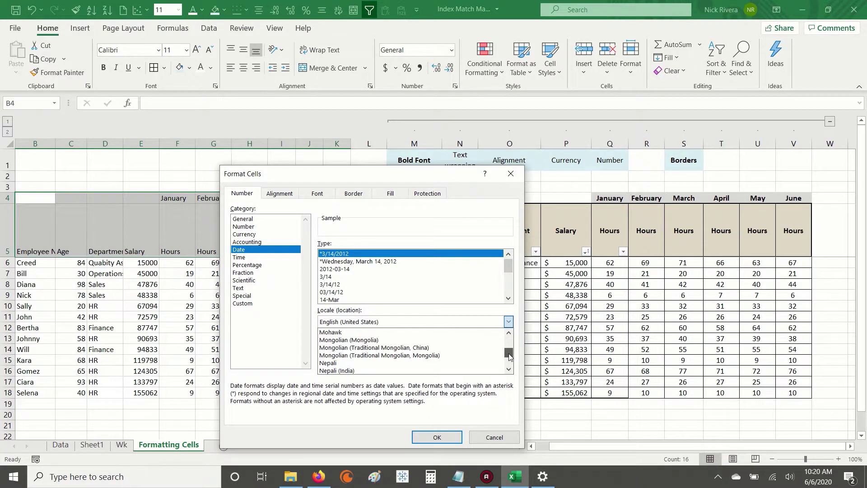
click(403, 321)
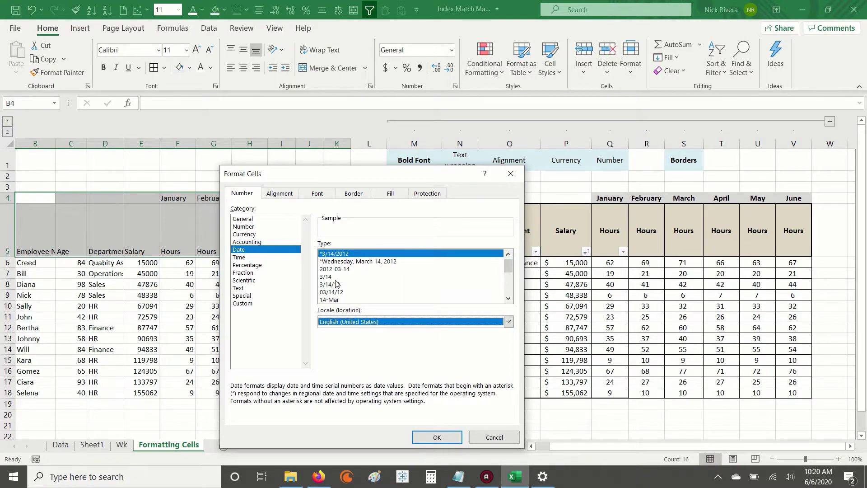
scroll(505, 299, down, 3)
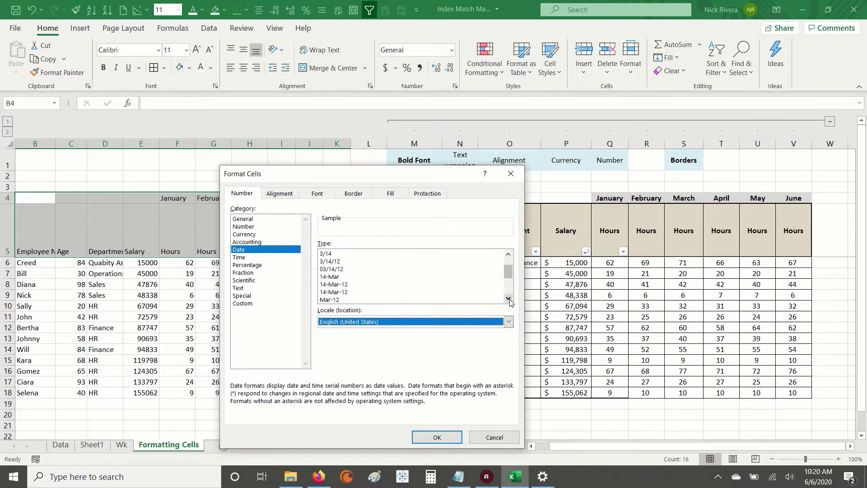
scroll(507, 272, up, 3)
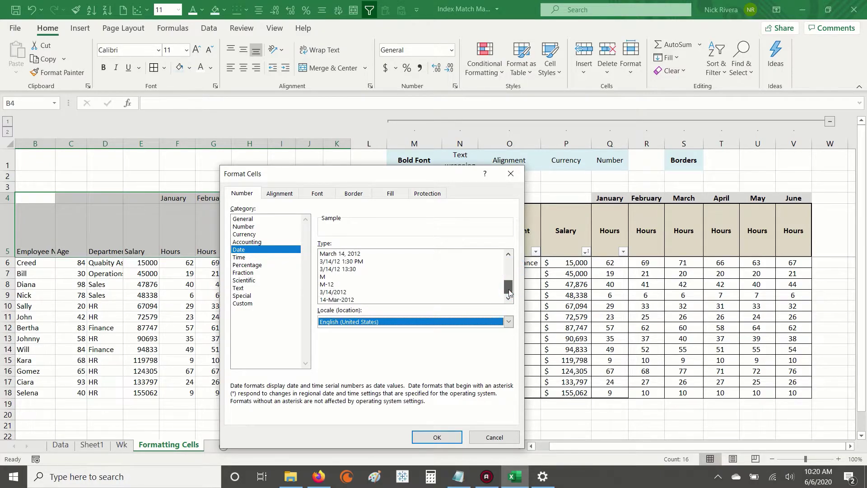
click(473, 255)
Review the remaining number categories from Time and Percentage through Fraction, Scientific, Text and Special to the Custom format codes
click(244, 258)
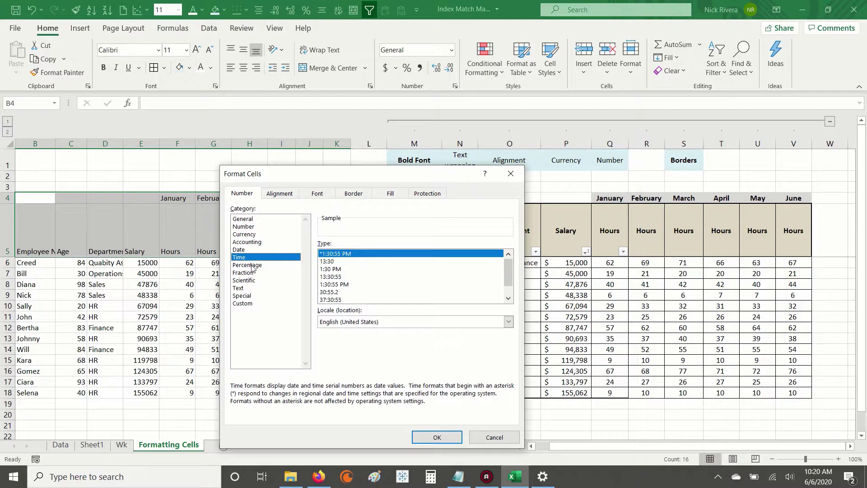
click(248, 266)
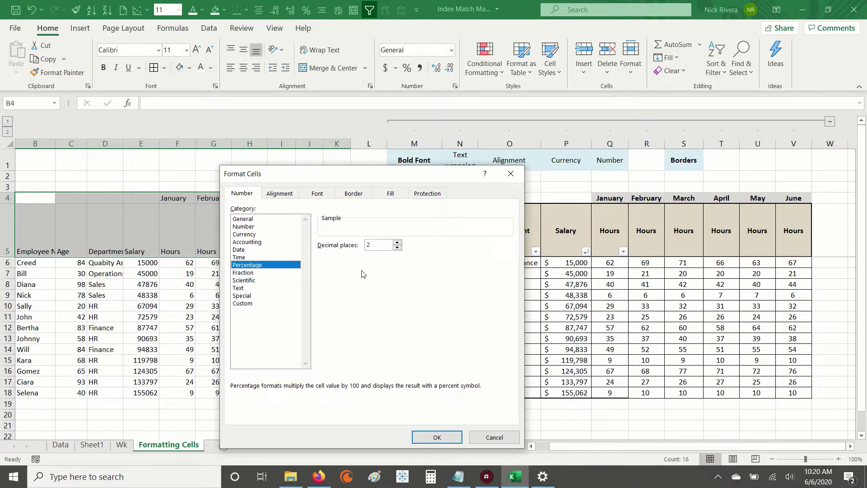
click(253, 273)
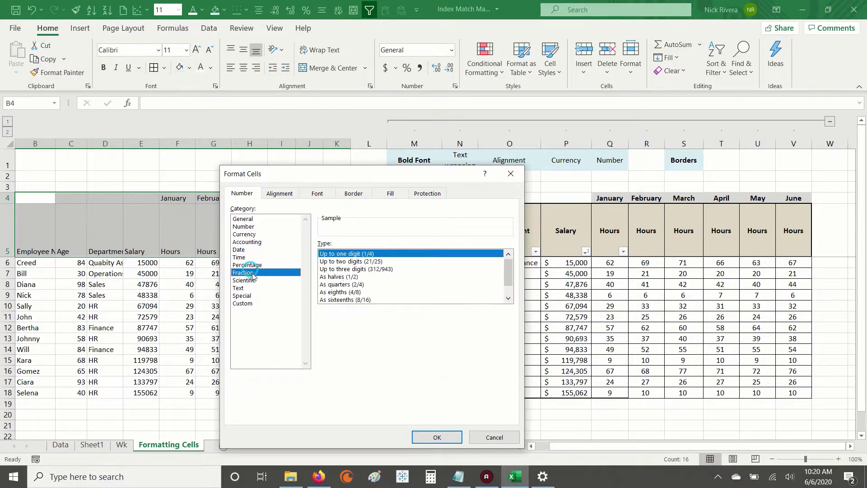
click(252, 281)
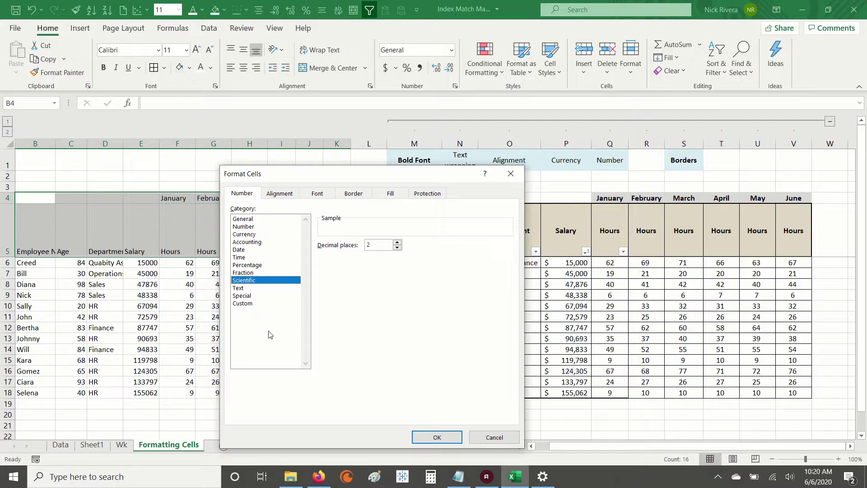
click(238, 289)
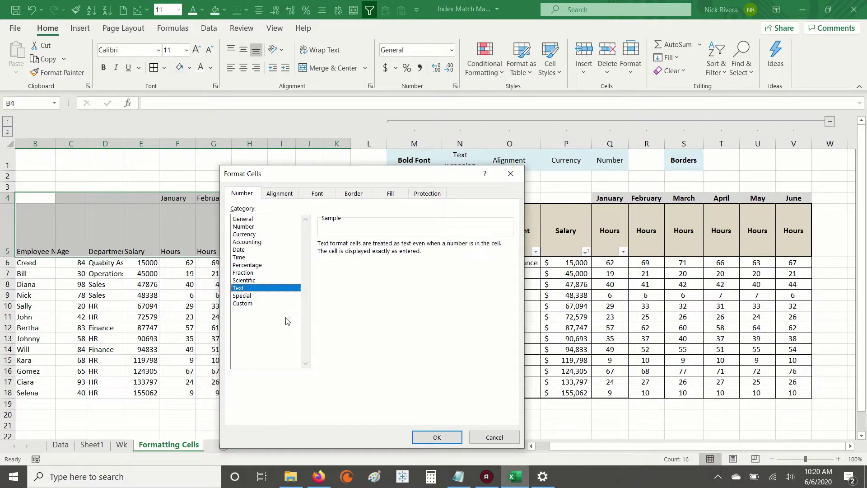
click(248, 297)
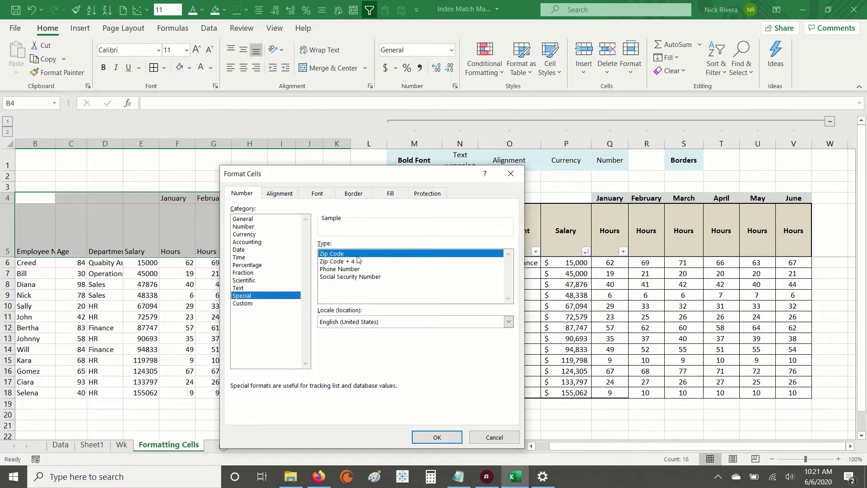
click(244, 306)
mouse_move(509, 286)
mouse_down()
mouse_move(516, 337)
mouse_move(512, 285)
mouse_up()
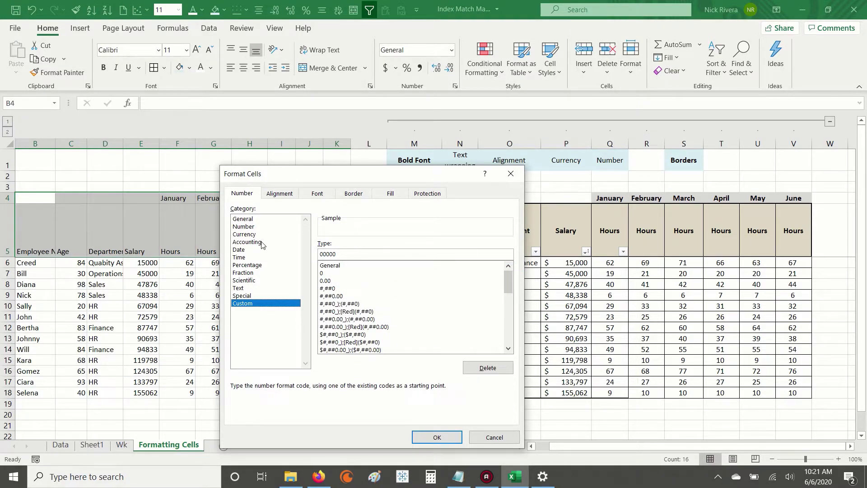
Revisit the Number, Percentage, Text and Special categories to recap the most useful number formats
click(249, 227)
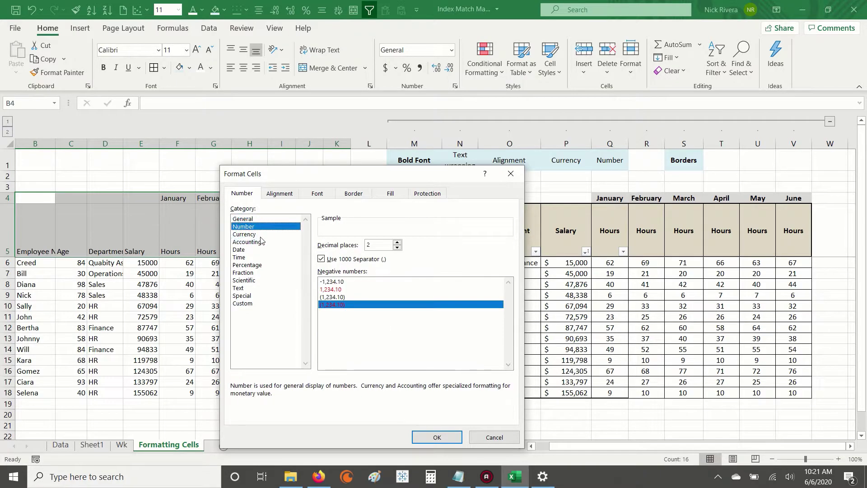
click(252, 266)
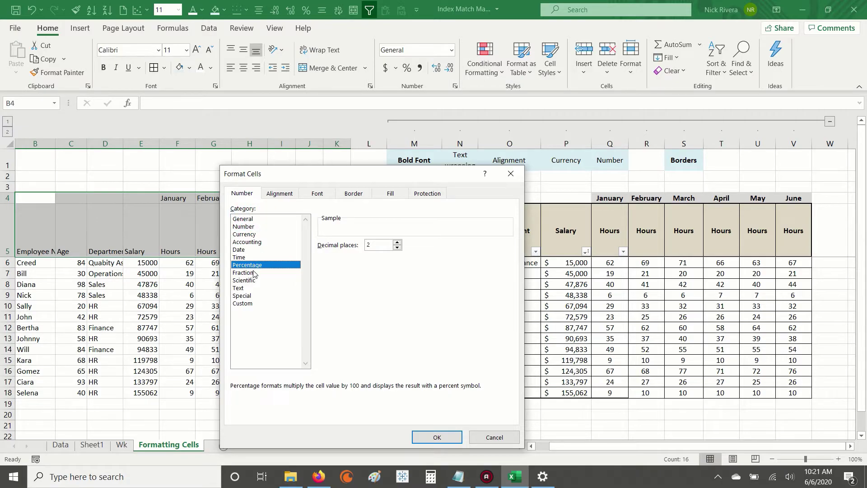
click(247, 288)
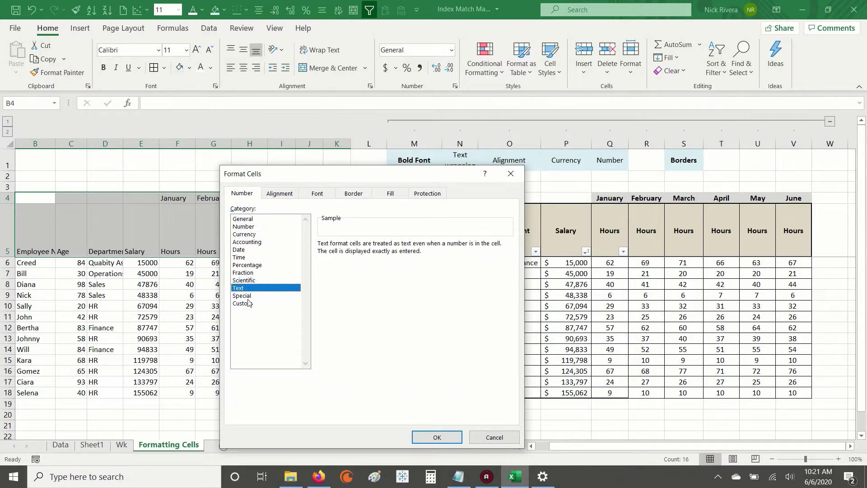
click(247, 296)
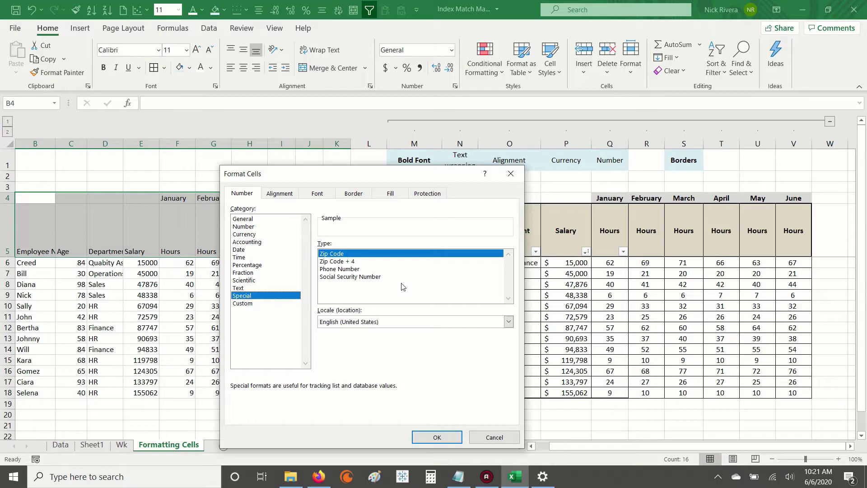
Examine the horizontal and vertical text alignment choices for the header cells, keeping General and Bottom
click(272, 198)
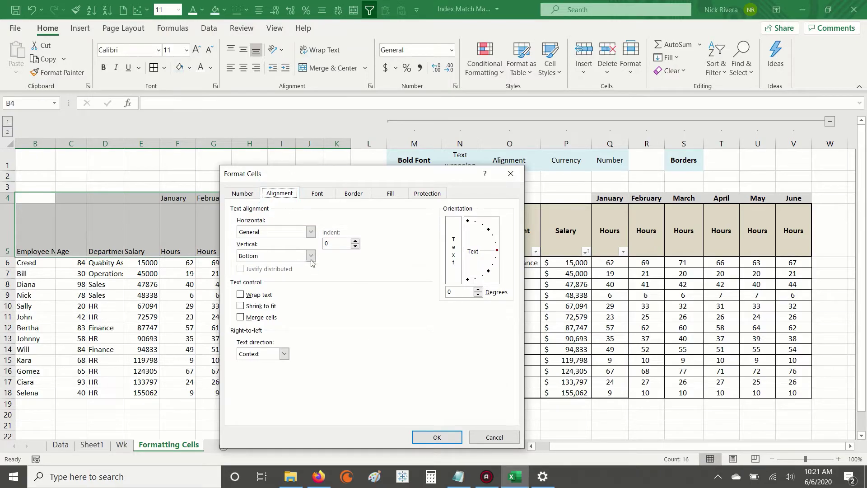
click(311, 232)
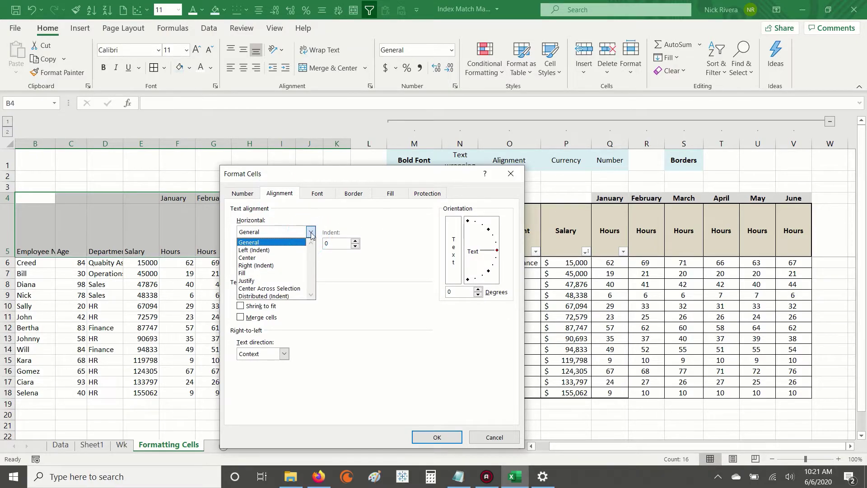
click(311, 233)
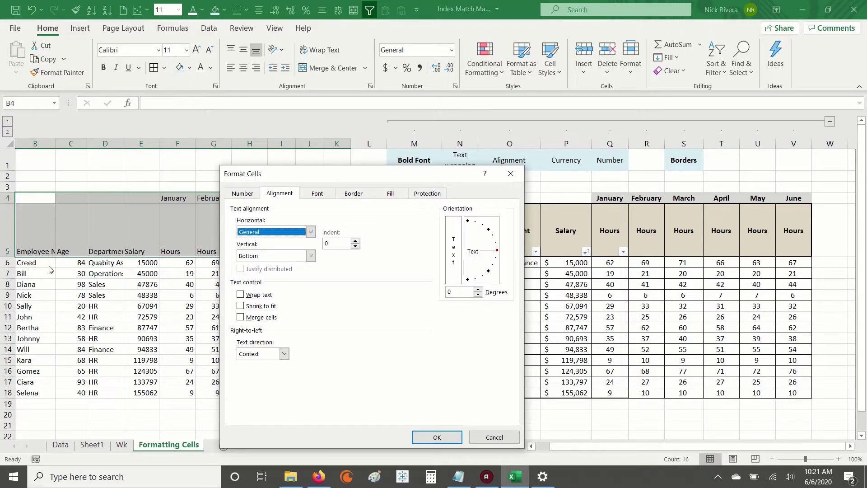
click(310, 256)
click(309, 255)
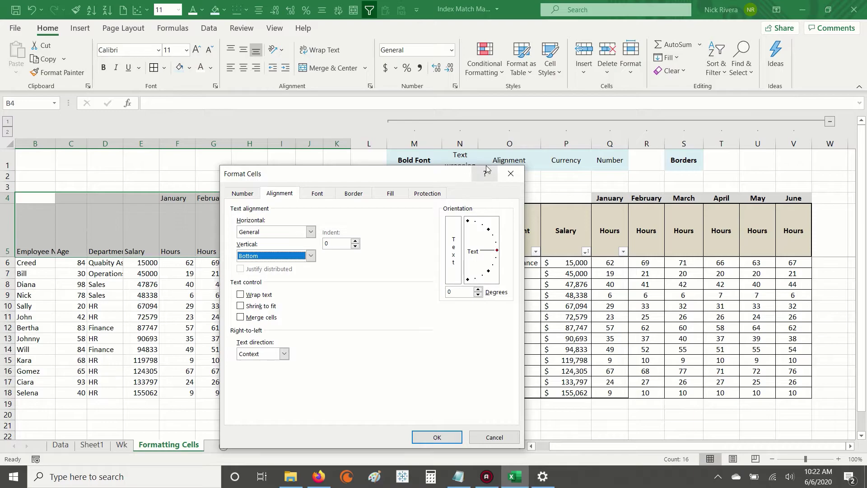
Review the header cells' font settings, trying the Strikethrough, Superscript and Subscript effects and clearing each one again
drag(456, 174, 457, 181)
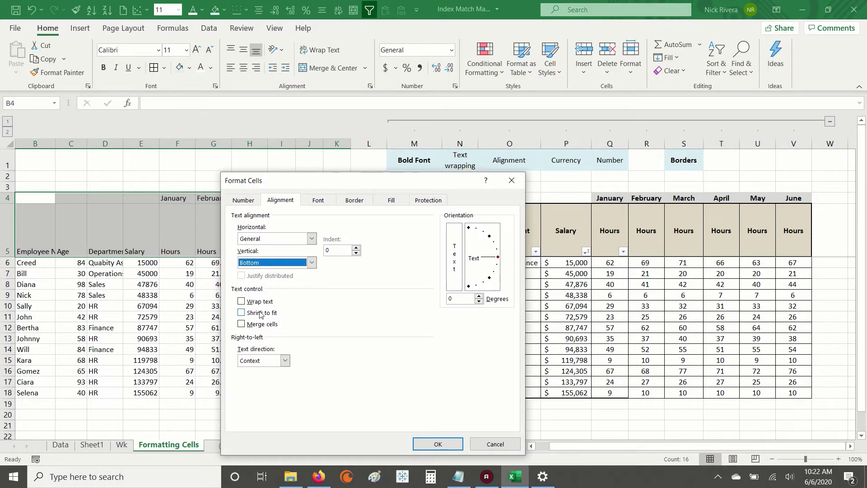
click(317, 200)
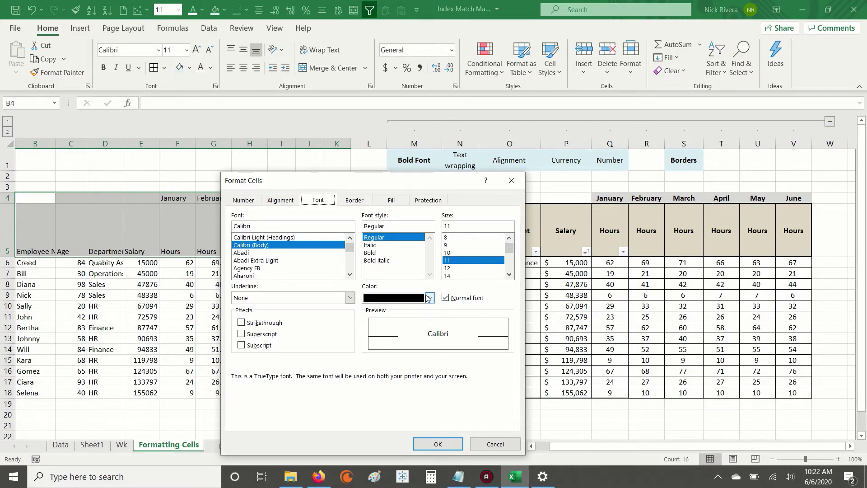
click(244, 324)
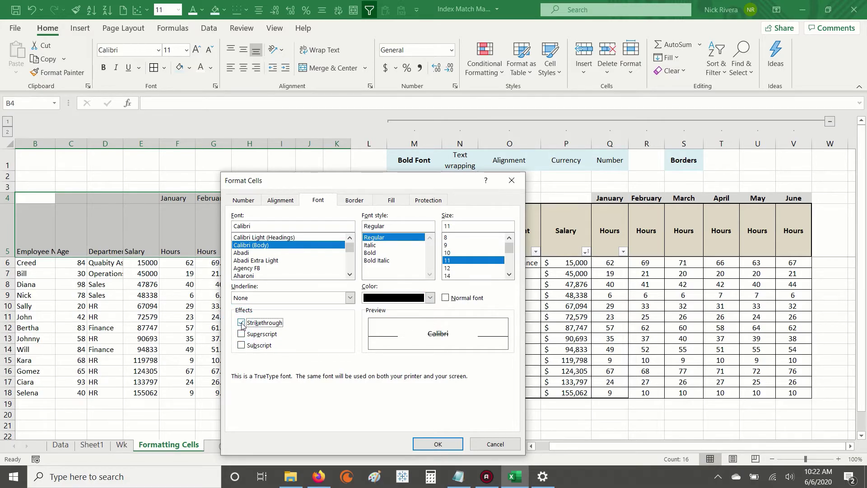
click(242, 323)
click(243, 332)
click(242, 333)
click(244, 346)
click(243, 347)
Review the header cells' Border, Fill and Protection settings and locate the Protect Sheet command for the Formatting Cells sheet
click(354, 202)
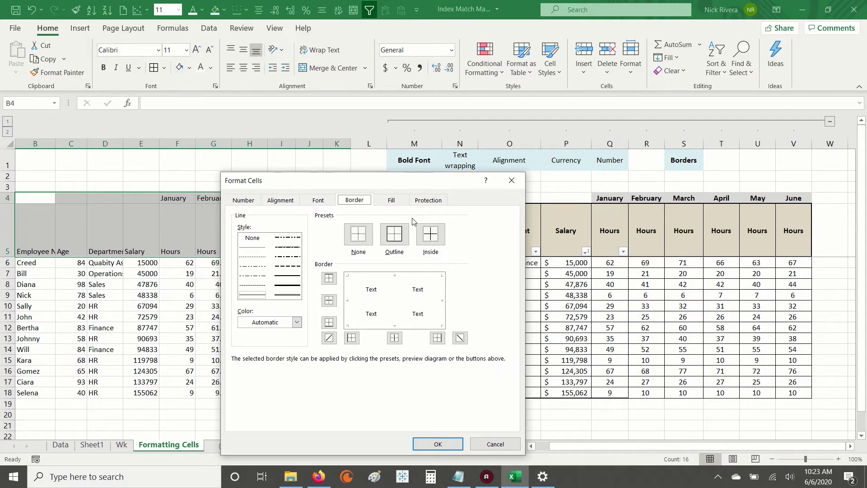
click(391, 200)
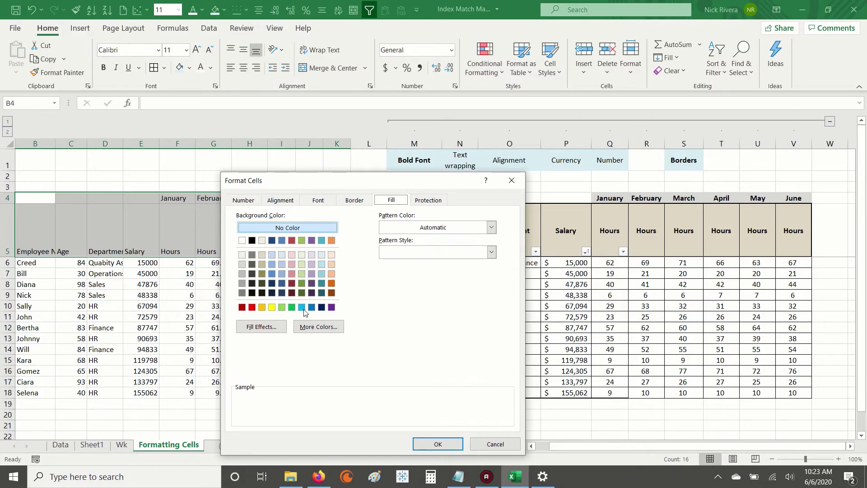
click(428, 201)
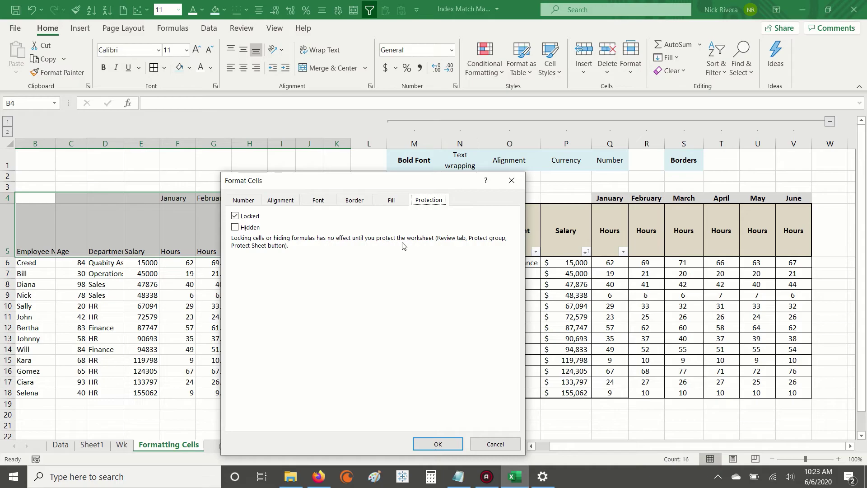
click(517, 189)
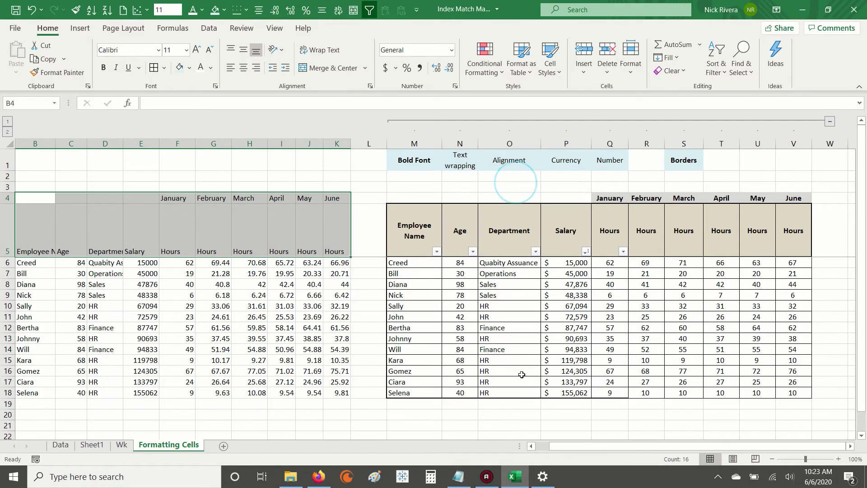
right_click(181, 447)
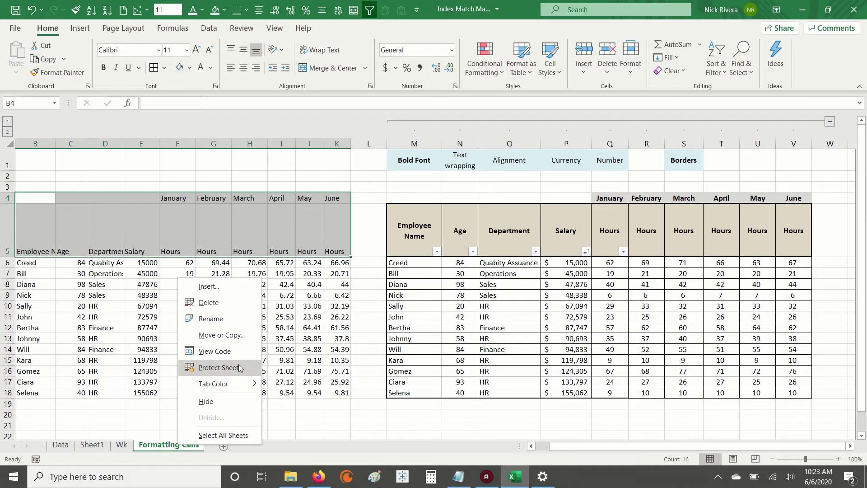
click(230, 210)
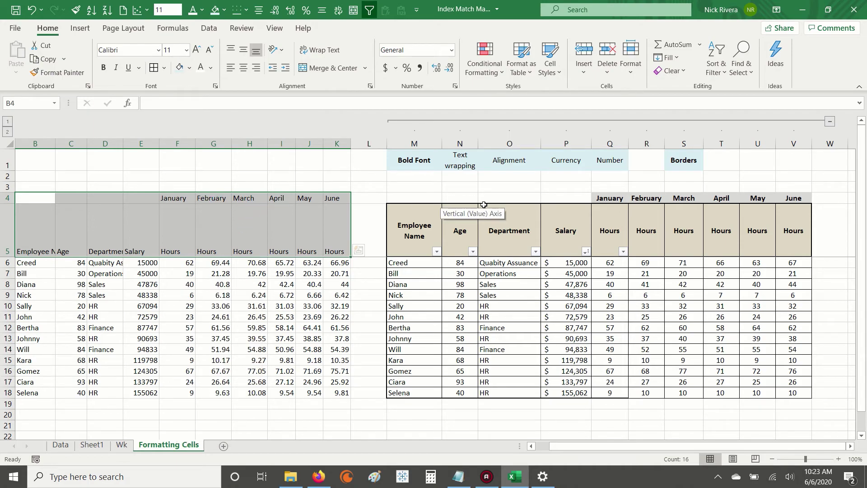
Reopen Format Cells for the header range B4:K5 at its number categories, with the dialog moved clear of the headers
right_click(173, 212)
click(219, 405)
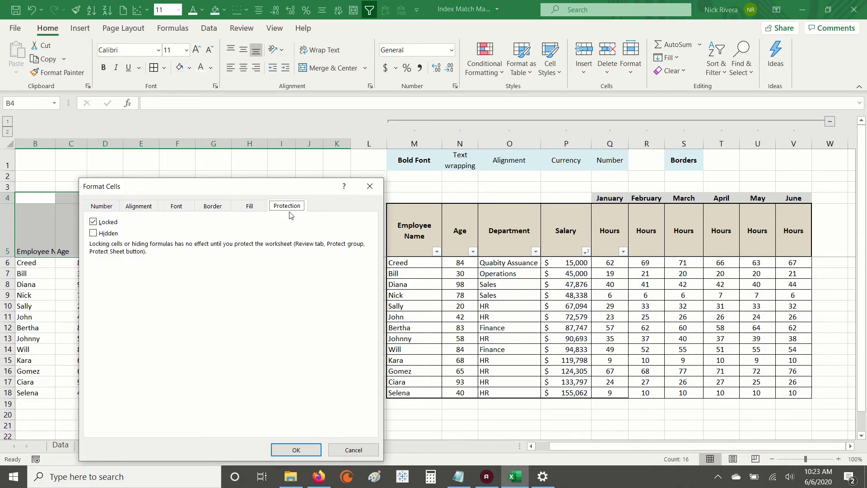
click(106, 208)
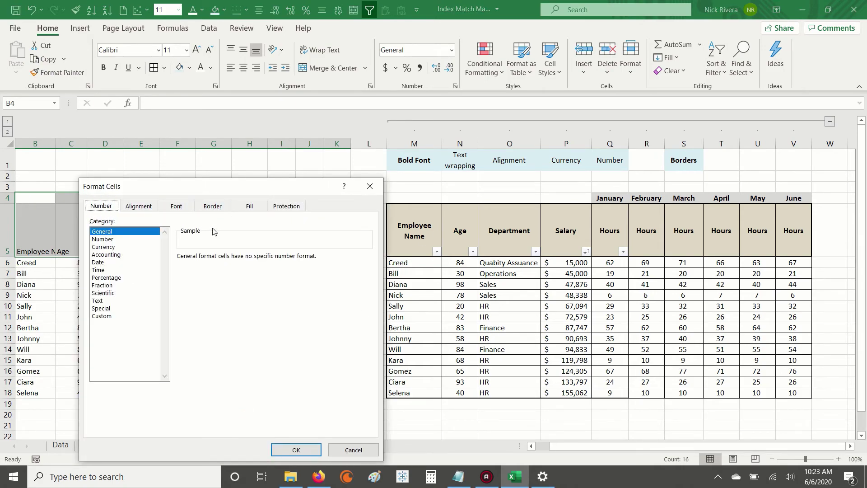
drag(227, 192, 456, 202)
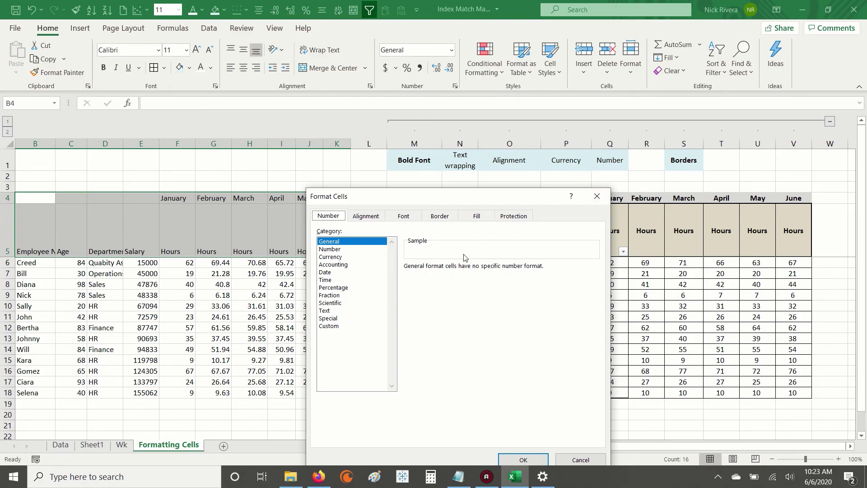
drag(431, 201, 491, 192)
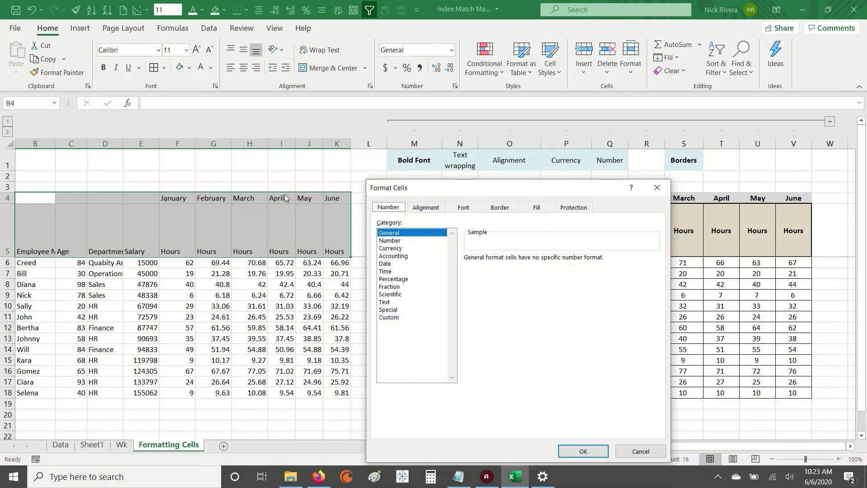
Recap the Alignment, Font, Border, Fill and Protection options for the header cells and return to the number categories
click(426, 207)
click(465, 208)
click(499, 207)
click(537, 208)
click(573, 207)
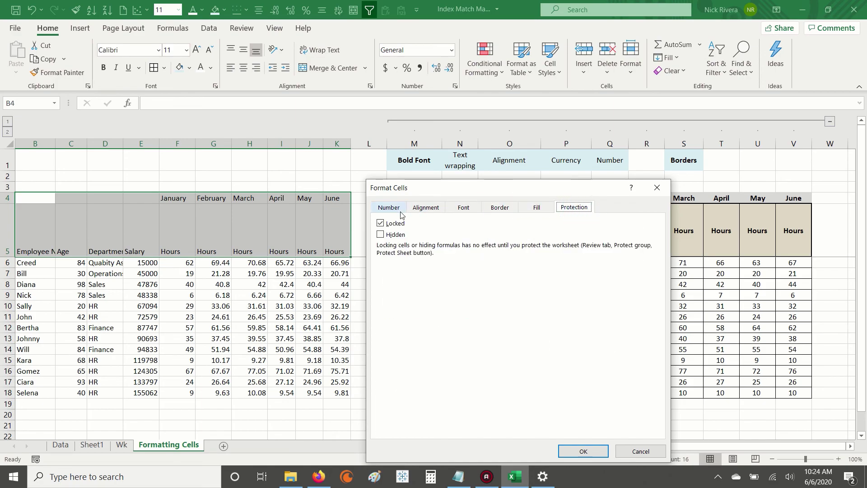
click(397, 209)
mouse_move(425, 193)
mouse_down()
mouse_move(351, 178)
mouse_move(420, 197)
mouse_up()
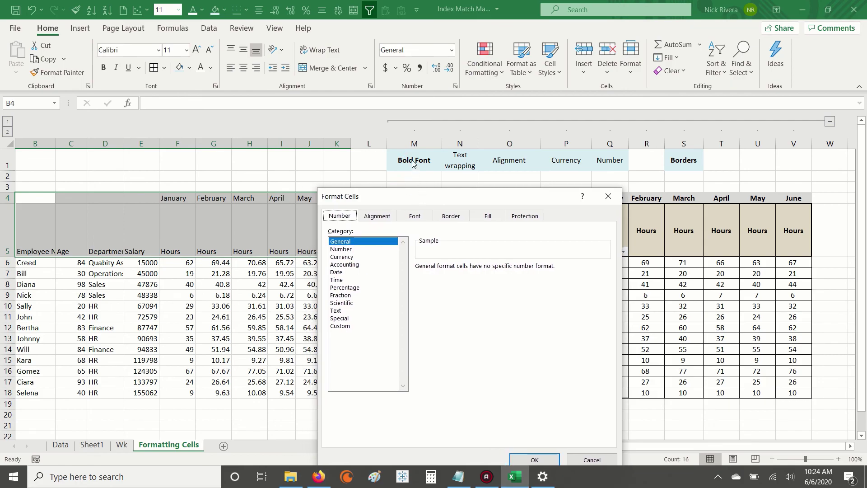
drag(419, 201, 340, 176)
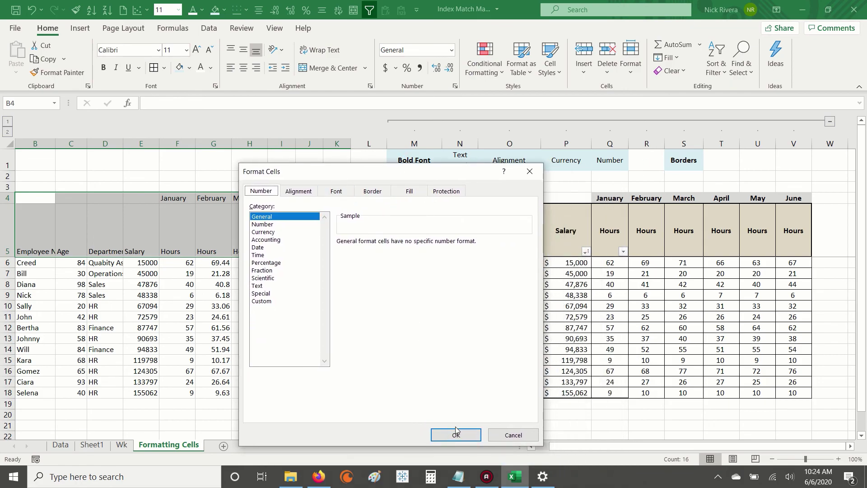